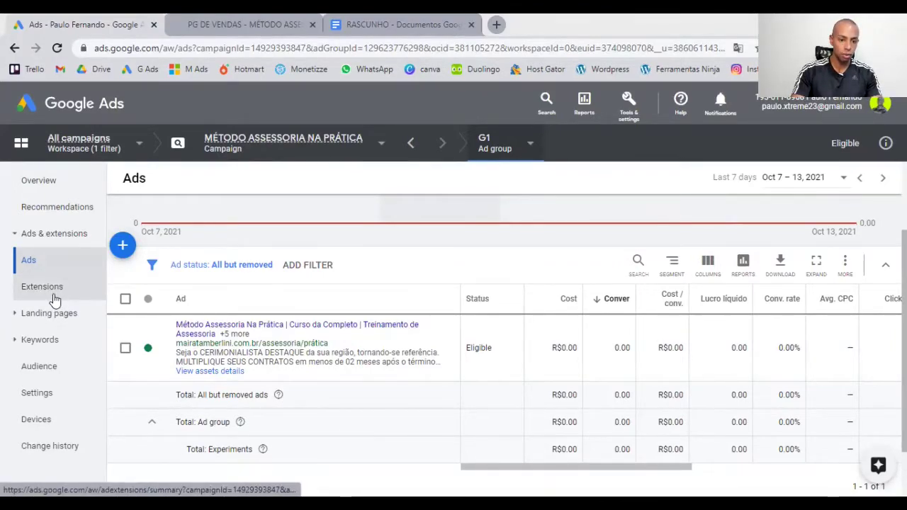
# Open the extensions overview for ad group G1 and look through the available extension types.
pyautogui.click(55, 299)
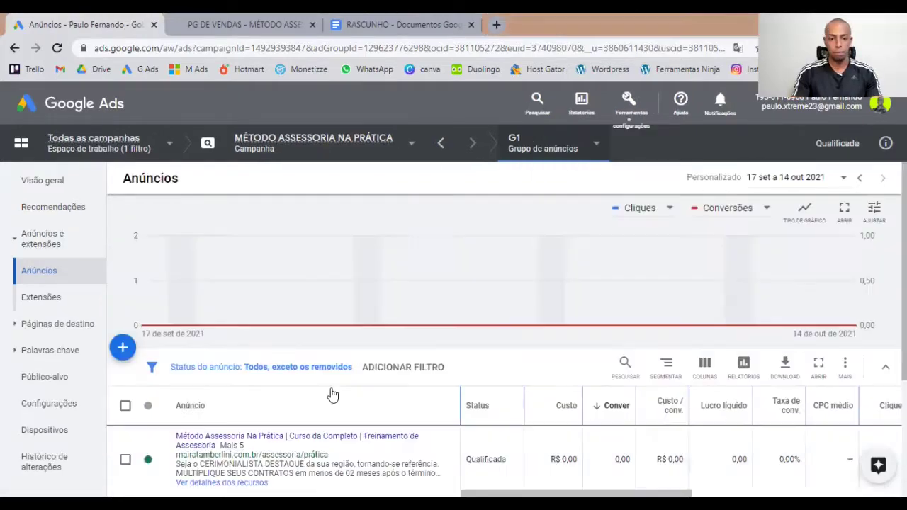
pyautogui.scroll(-1, 337, 394)
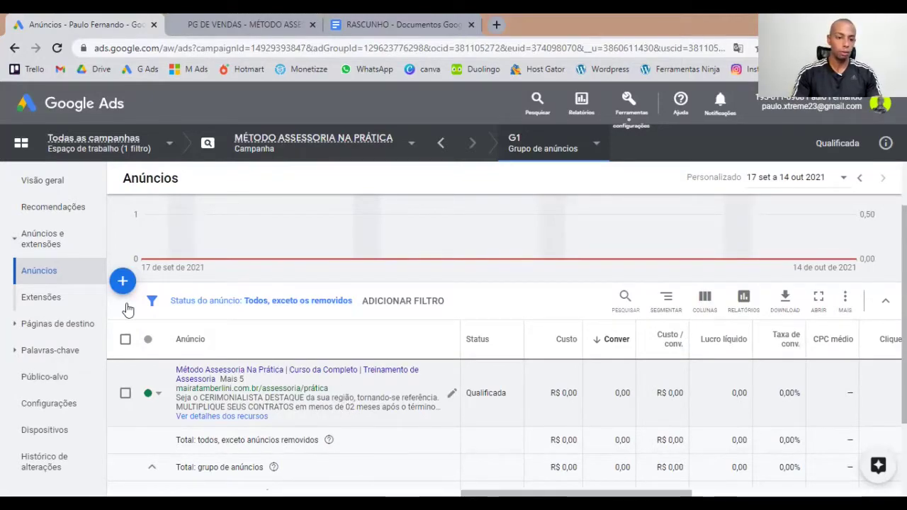
pyautogui.click(61, 300)
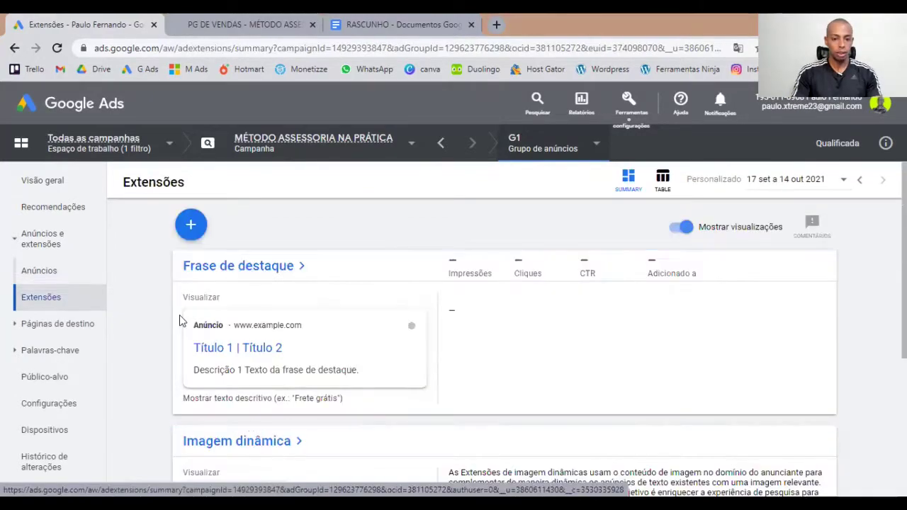
pyautogui.scroll(-3, 175, 283)
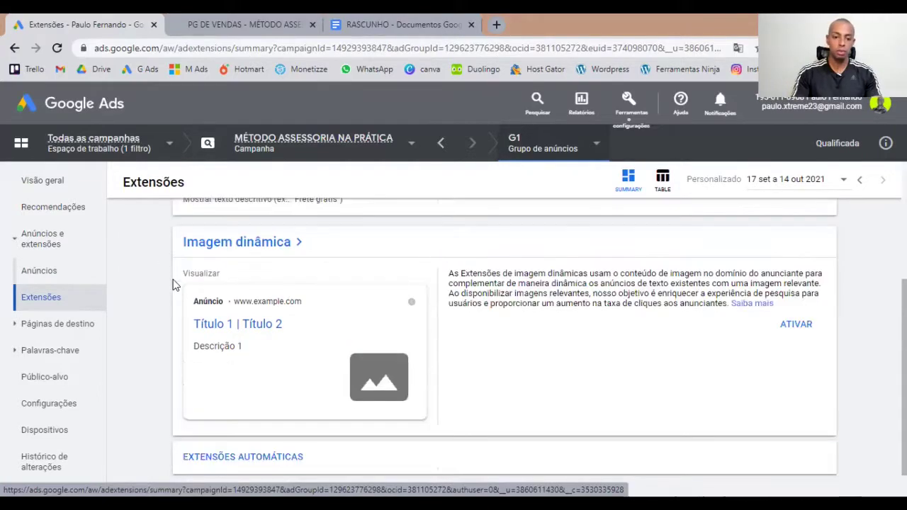
pyautogui.scroll(-1, 198, 340)
pyautogui.scroll(3, 219, 387)
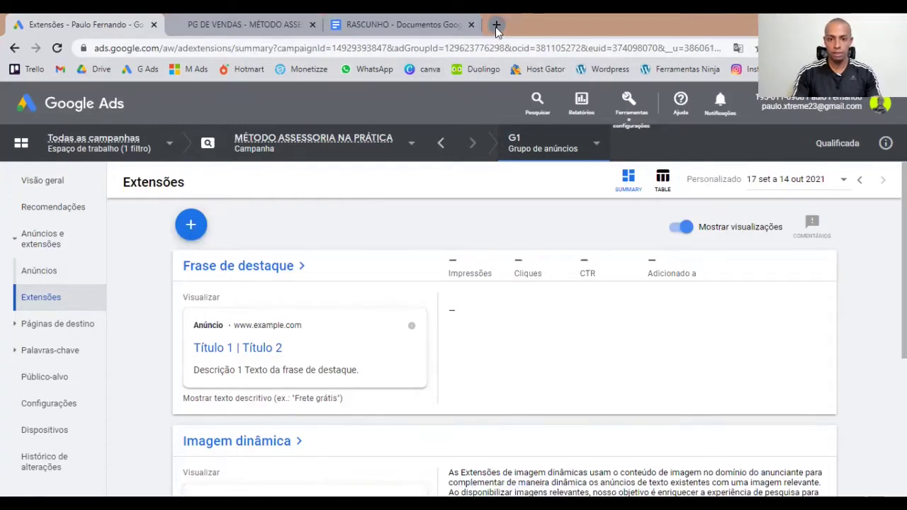
# Search Google for "curso gpa" in a new browser tab.
pyautogui.hotkey('ctrl', 't')
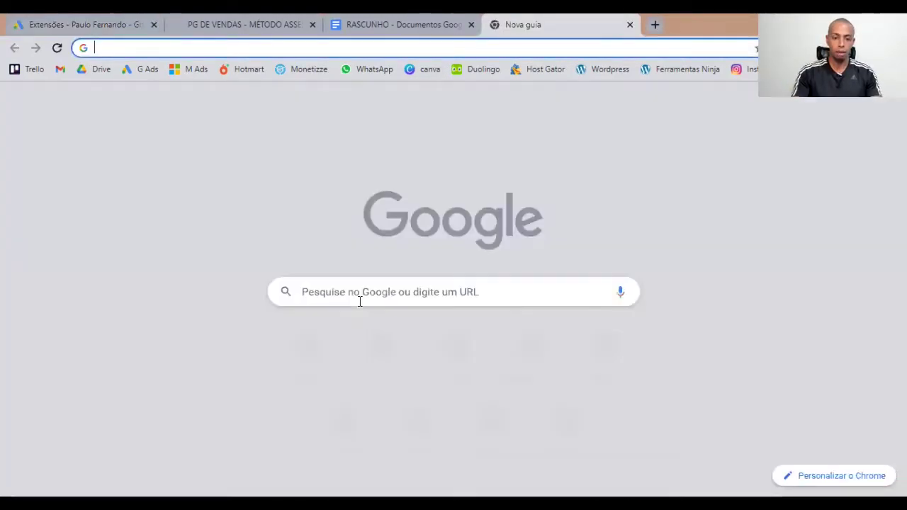
pyautogui.click(409, 295)
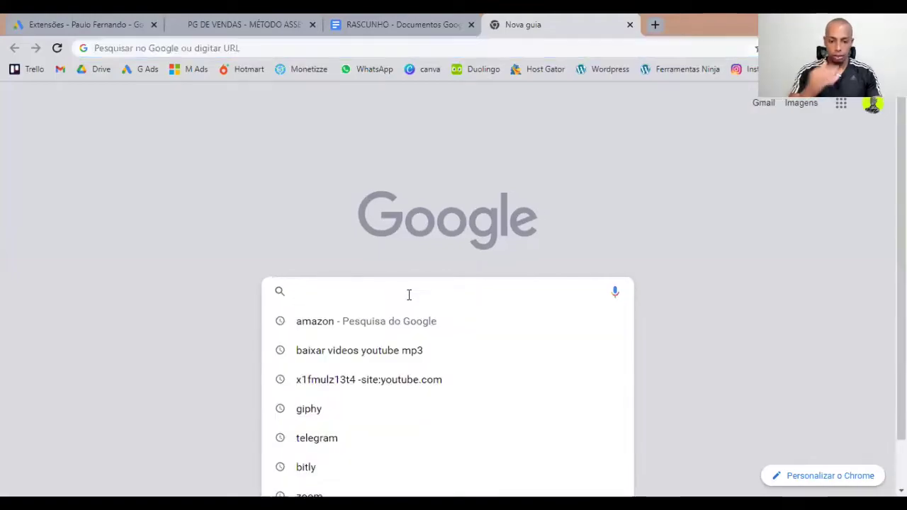
pyautogui.write('curso gpa')
pyautogui.press('Return')
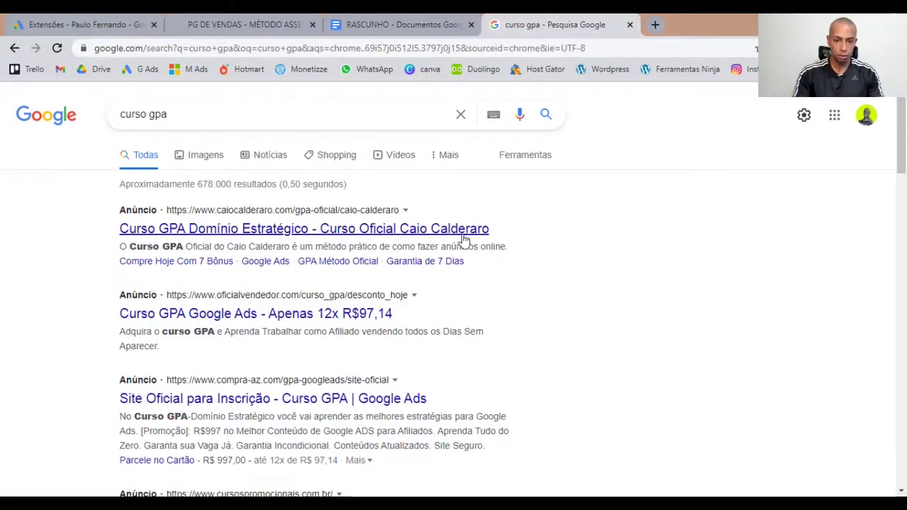
# Examine the headlines, descriptions, sitelinks and price extensions of the sponsored results for "curso gpa".
pyautogui.moveTo(518, 248); pyautogui.dragTo(118, 249)
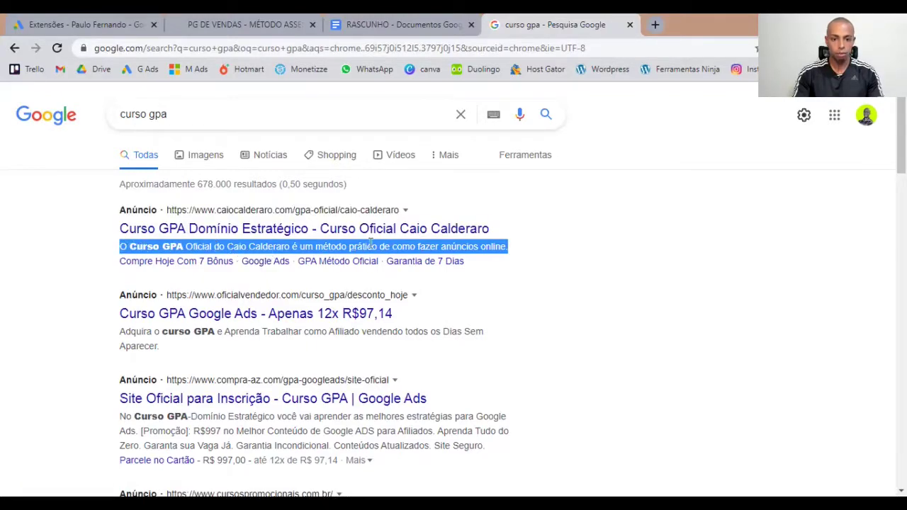
pyautogui.moveTo(512, 237); pyautogui.dragTo(90, 235)
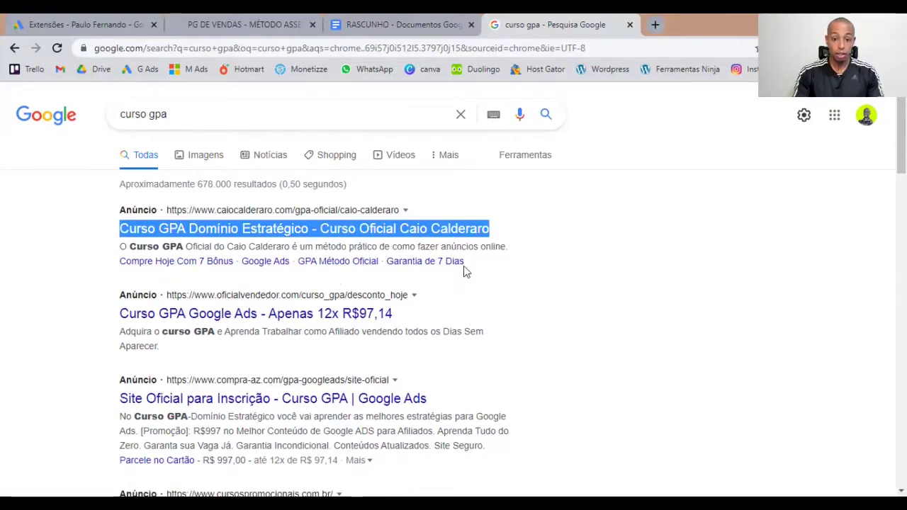
pyautogui.moveTo(485, 269); pyautogui.dragTo(105, 268)
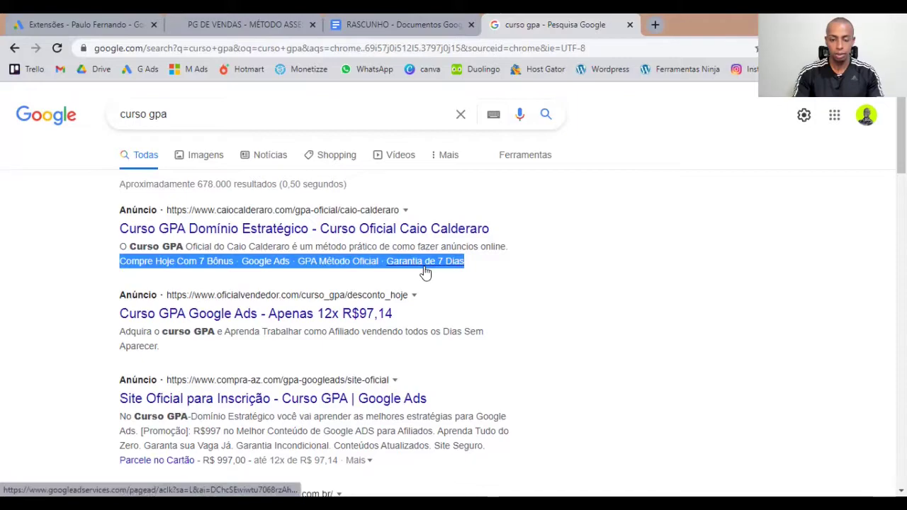
pyautogui.click(546, 286)
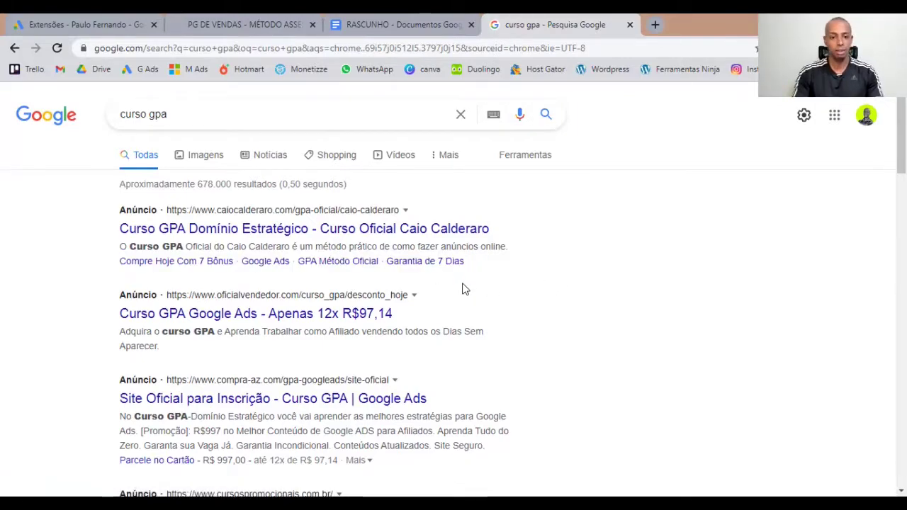
pyautogui.scroll(-2, 468, 294)
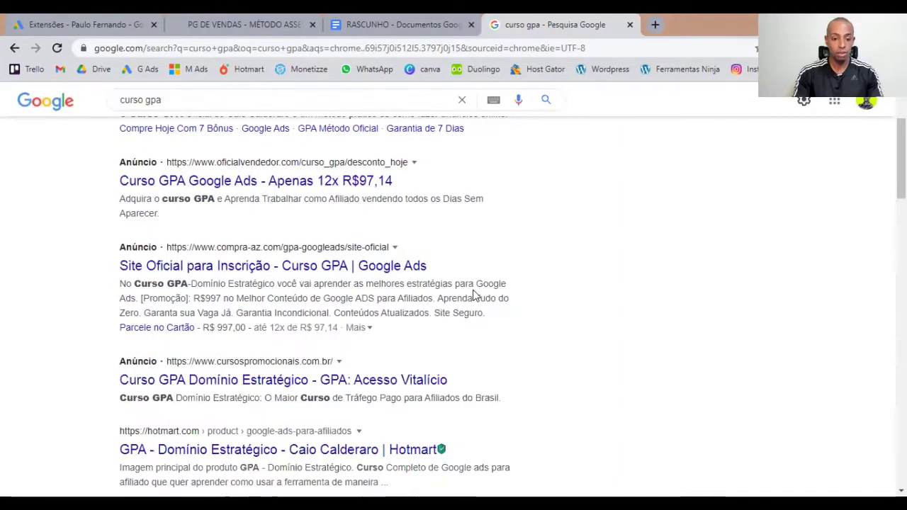
pyautogui.moveTo(373, 329); pyautogui.dragTo(86, 329)
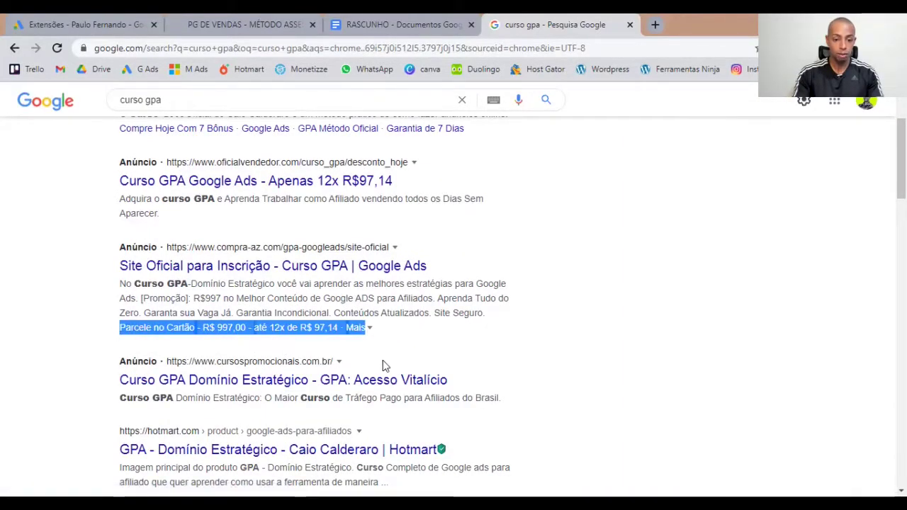
pyautogui.scroll(-2, 384, 364)
pyautogui.scroll(4, 386, 365)
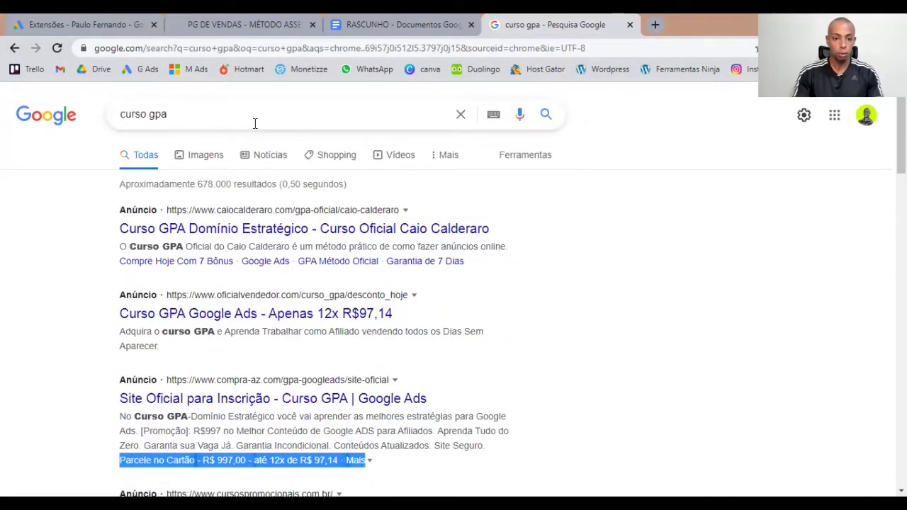
# Search Google for "curso gpa domínio estratégico" and inspect the sitelinks under the first ad.
pyautogui.click(255, 117)
pyautogui.click(255, 140)
pyautogui.moveTo(524, 272); pyautogui.dragTo(62, 267)
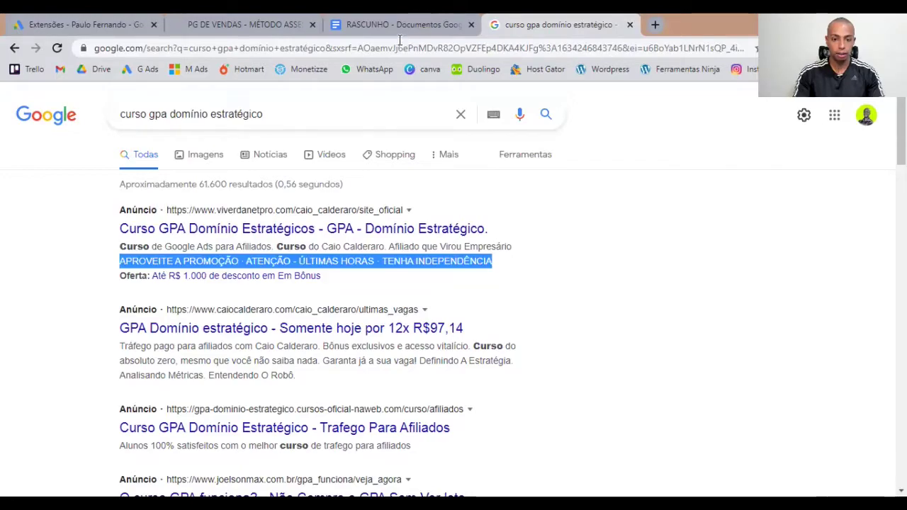
# Return to Google Ads and start a new sitelink extension for the MÉTODO ASSESSORIA NA PRÁTICA campaign.
pyautogui.hotkey('ctrl', '1')
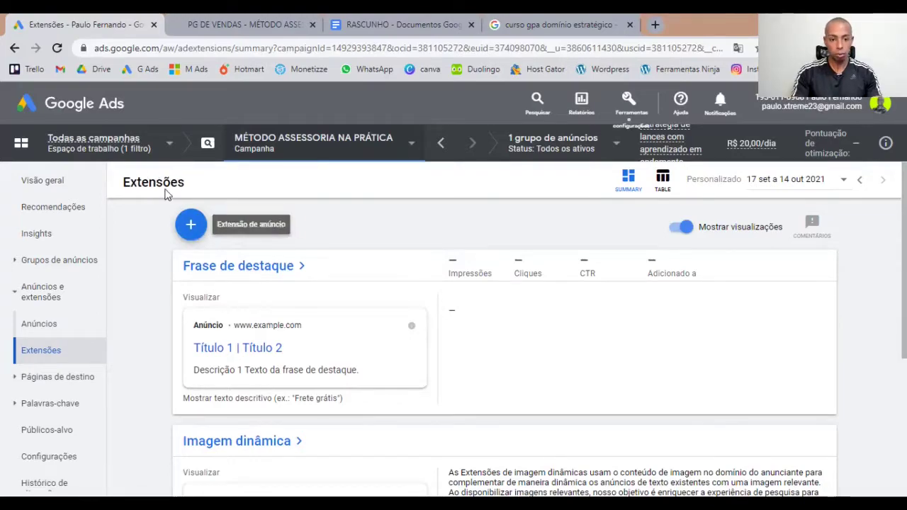
pyautogui.click(199, 233)
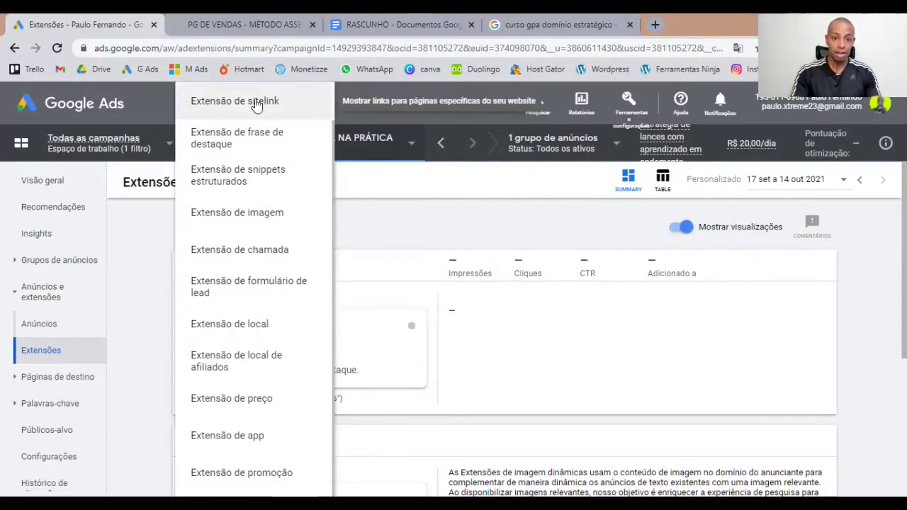
pyautogui.click(237, 140)
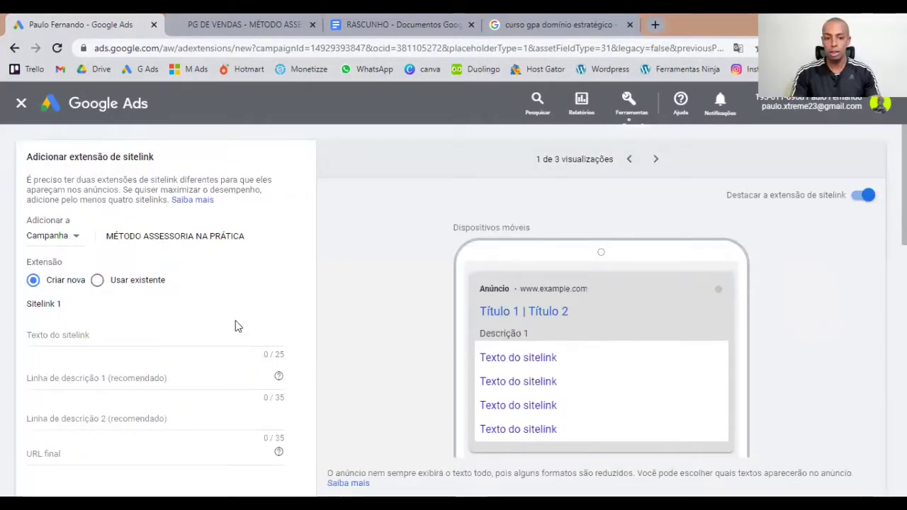
# Compare how competing ads for "curso gpa domínio estratégico" present sitelinks with two description lines.
pyautogui.click(544, 21)
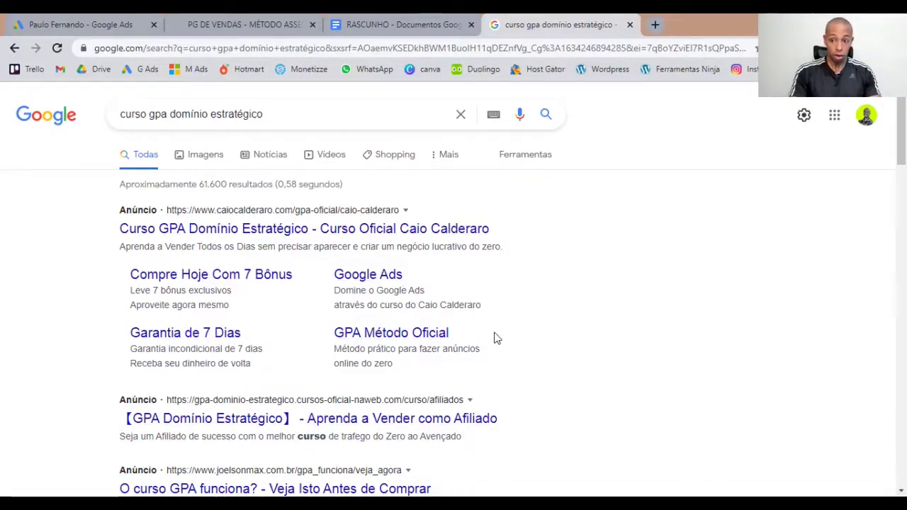
pyautogui.scroll(-4, 496, 328)
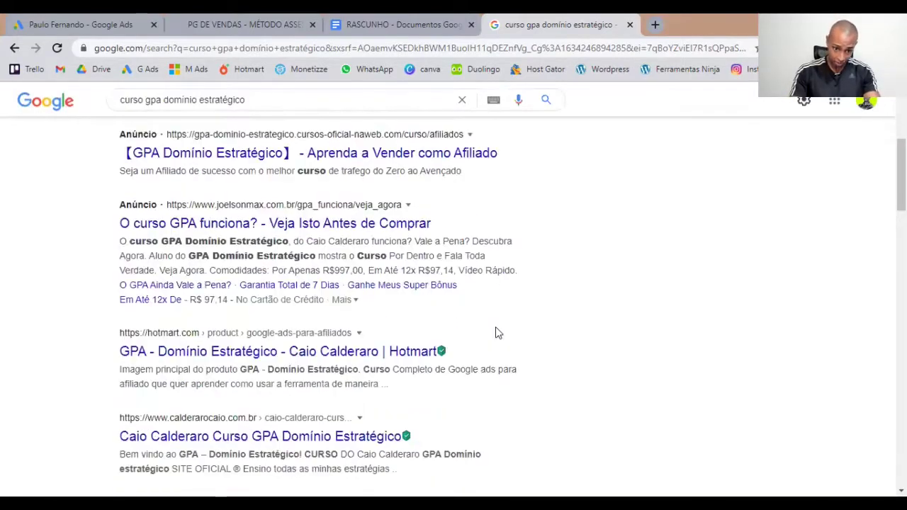
pyautogui.scroll(4, 495, 328)
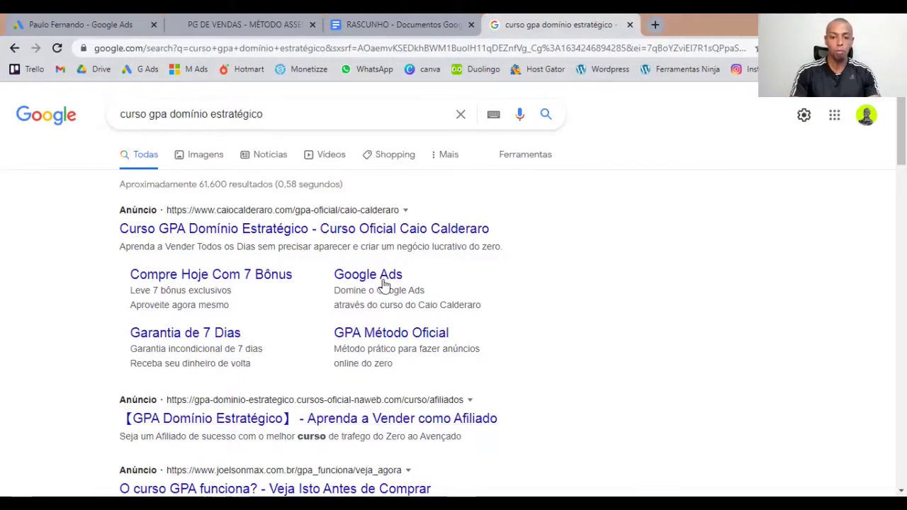
pyautogui.scroll(-5, 439, 327)
pyautogui.scroll(5, 439, 327)
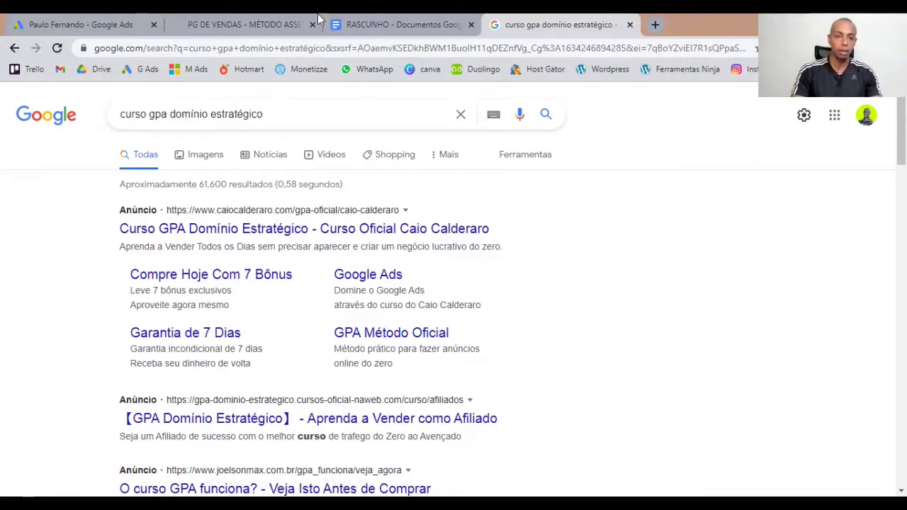
# Review the Método Assessoria sales page, checking the course modules and bonus offers for sitelink ideas.
pyautogui.click(80, 24)
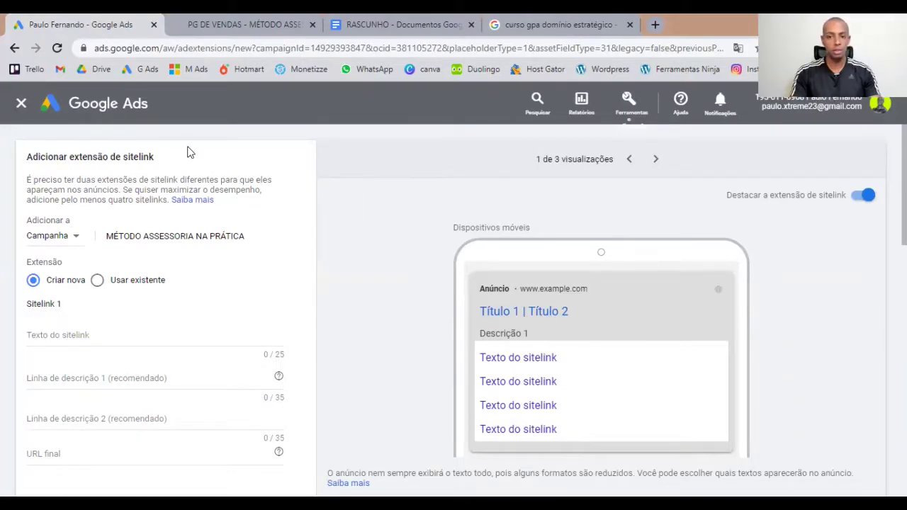
pyautogui.scroll(-1, 108, 340)
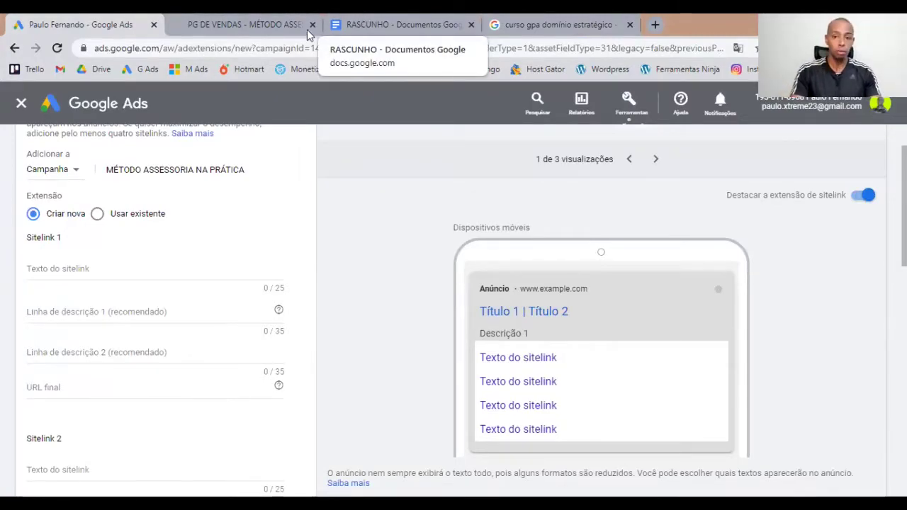
pyautogui.click(248, 24)
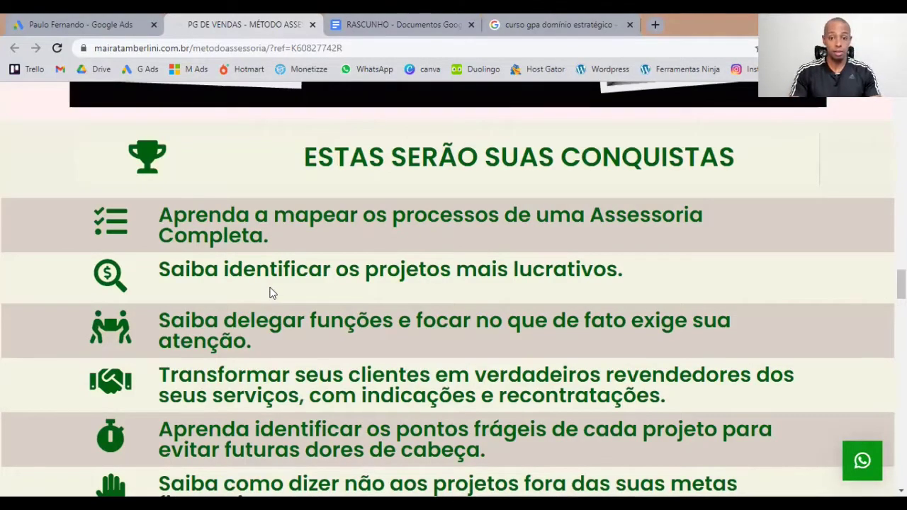
pyautogui.scroll(5, 372, 268)
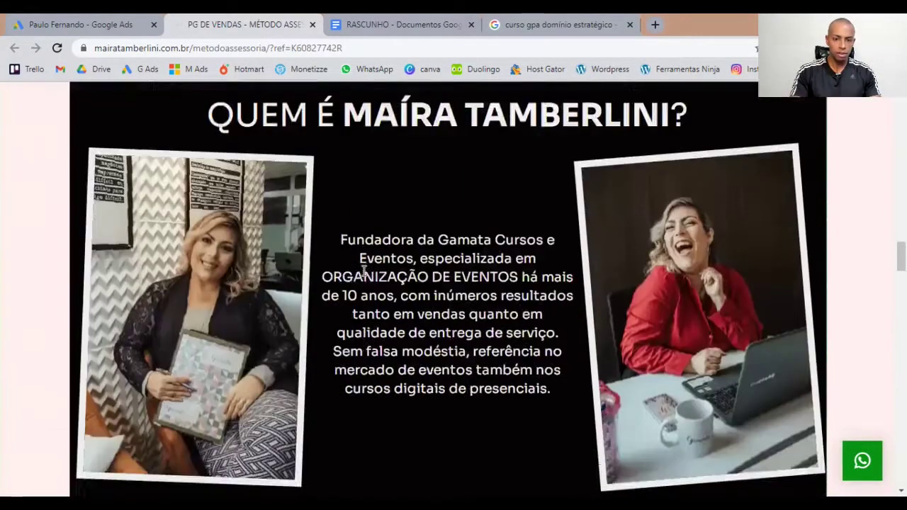
pyautogui.scroll(-12, 361, 273)
pyautogui.scroll(-15, 357, 272)
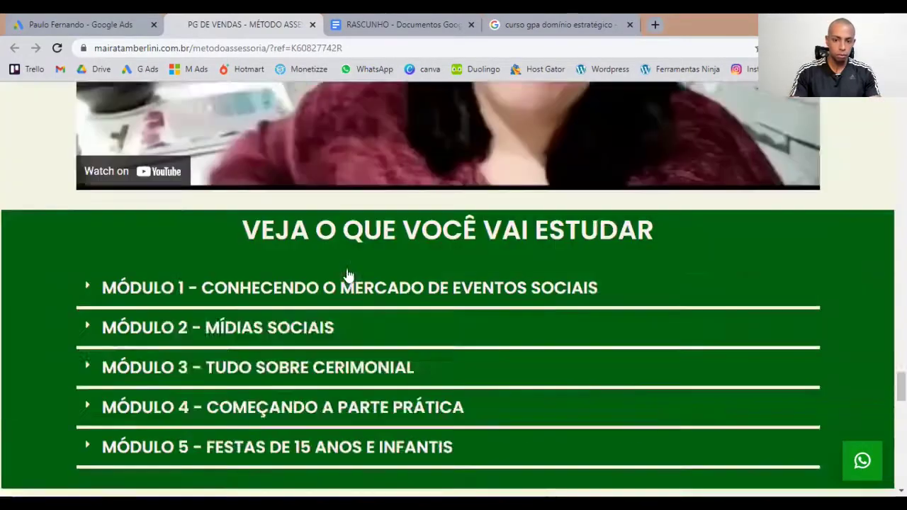
pyautogui.scroll(1, 347, 264)
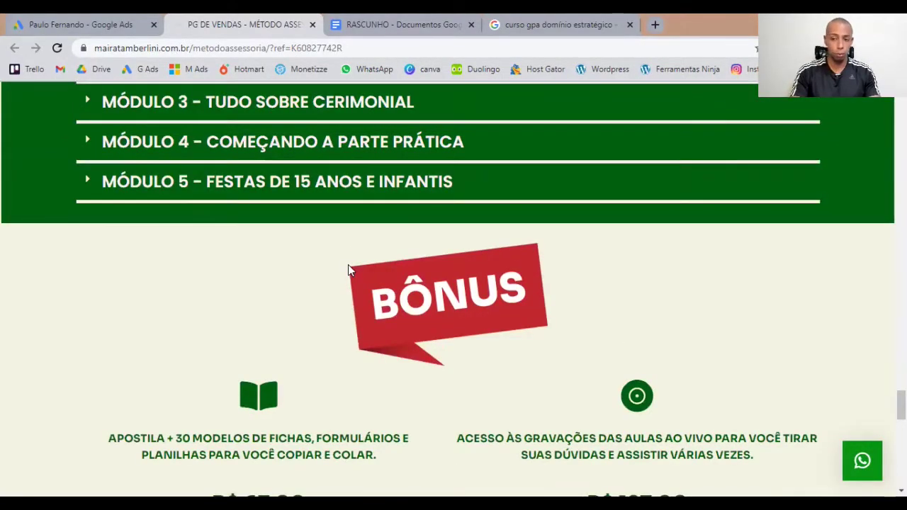
pyautogui.scroll(-1, 348, 267)
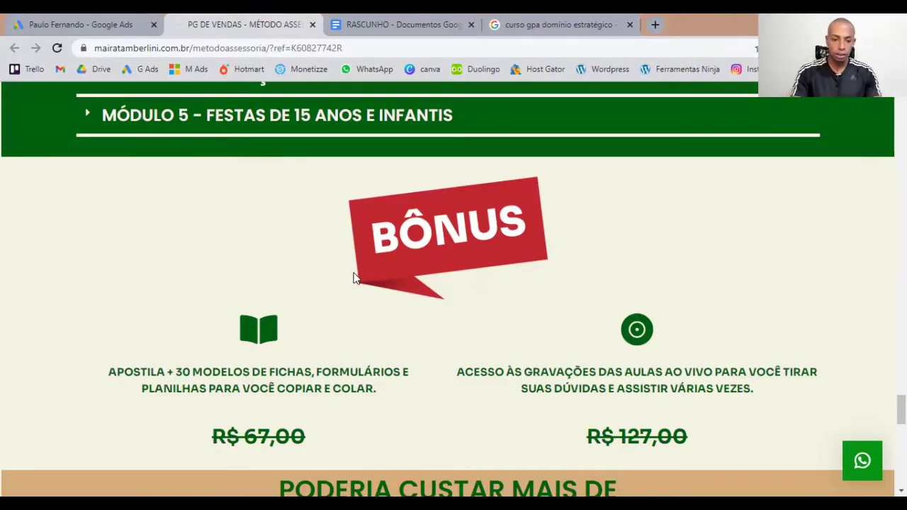
pyautogui.scroll(4, 519, 308)
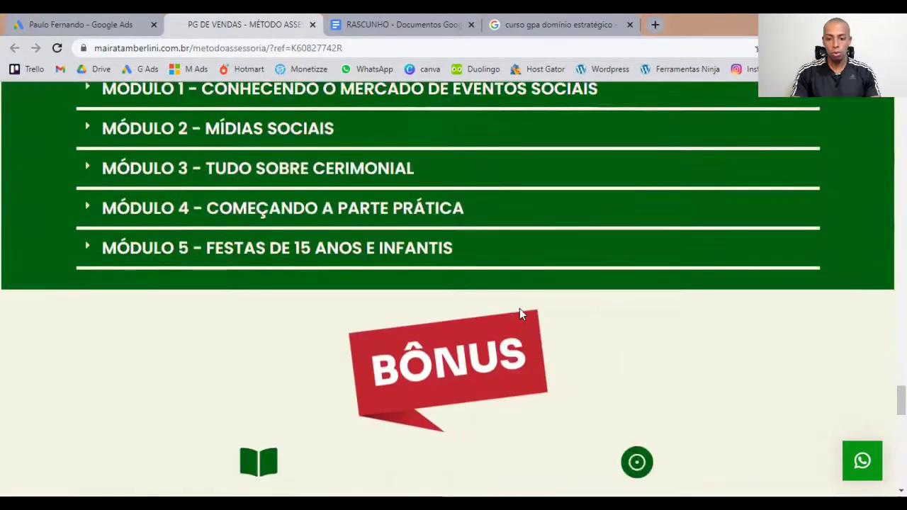
pyautogui.scroll(-1, 519, 316)
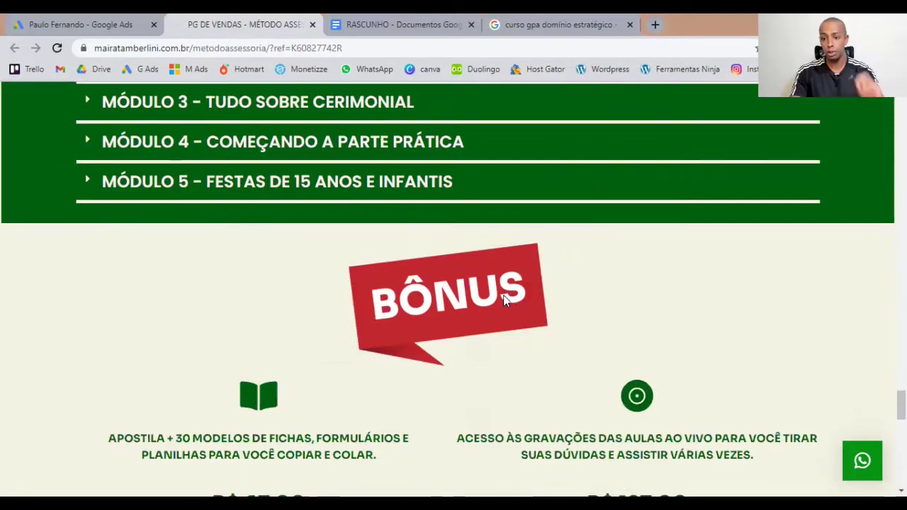
pyautogui.scroll(-2, 485, 297)
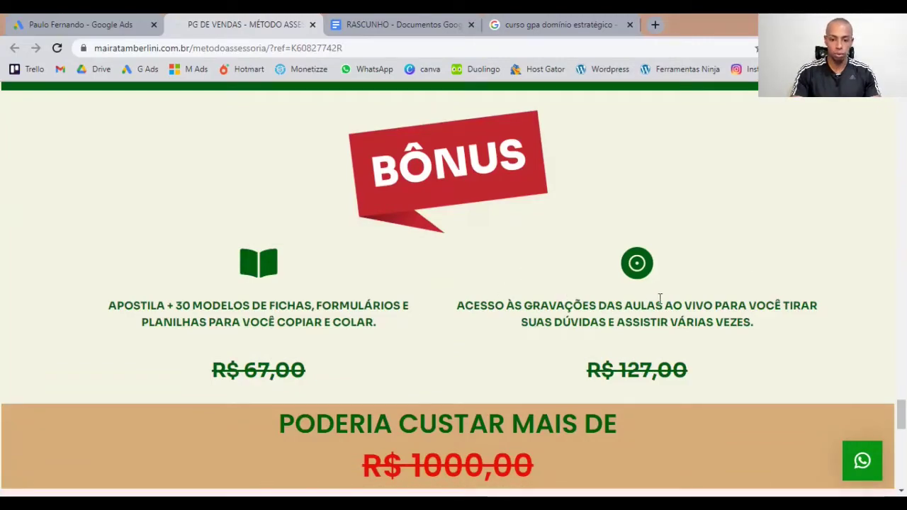
# Fill Sitelink 1 with the text "Compre Hoje Com 2 Bônus" and descriptions "Leve dois bônus exclusivos" and "Aproveite hoje essa oportunidade".
pyautogui.hotkey('ctrl', 'shift', 'Tab')
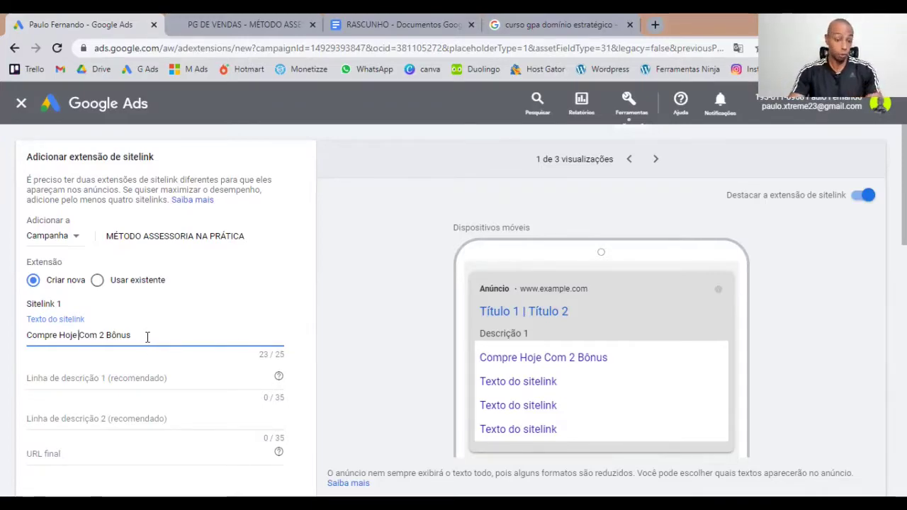
pyautogui.click(98, 383)
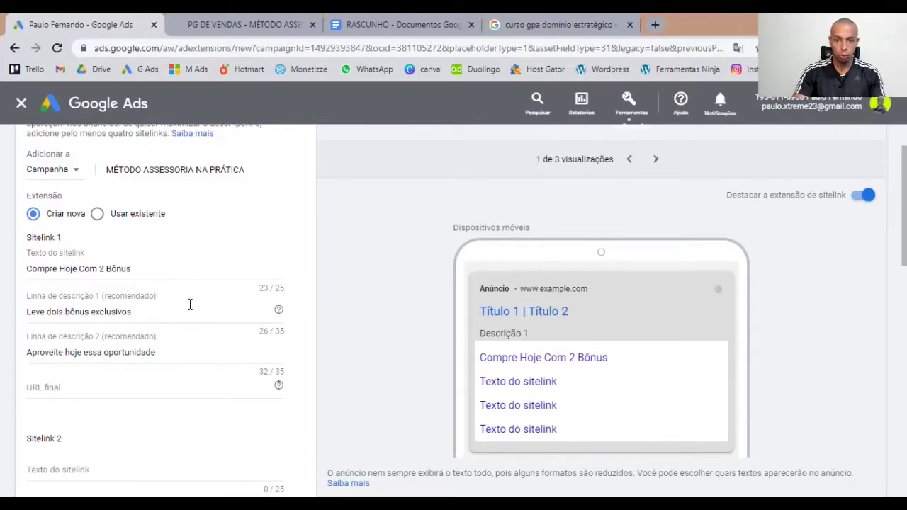
# Set Sitelink 1's final URL to the Método Assessoria sales page address, copied from the open sales page.
pyautogui.click(497, 23)
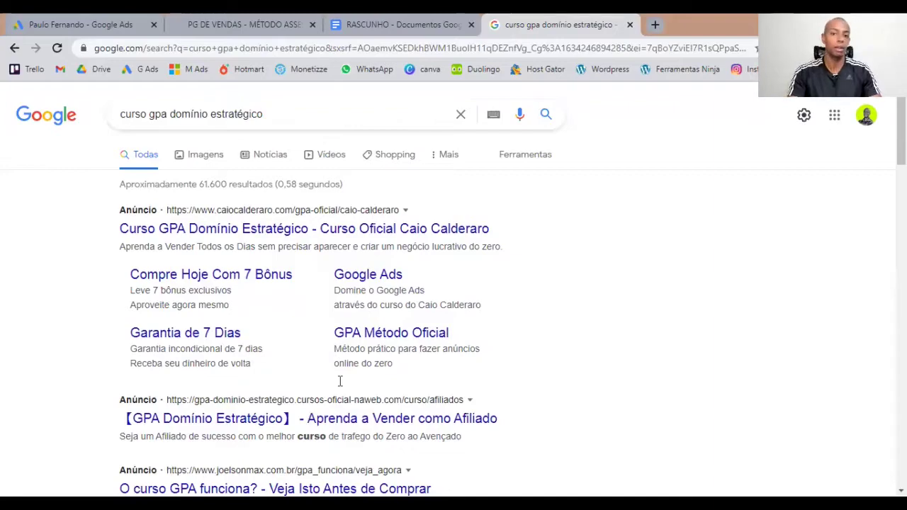
pyautogui.hotkey('ctrl', '1')
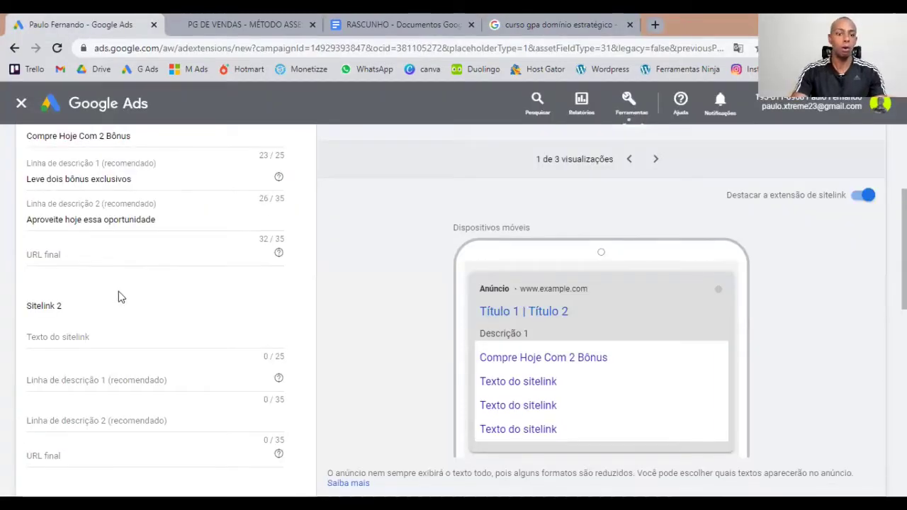
pyautogui.click(80, 252)
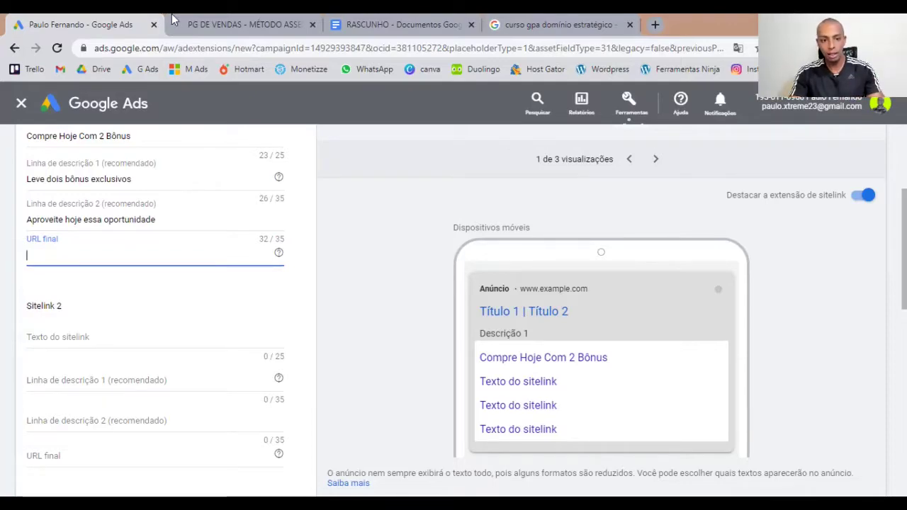
pyautogui.click(193, 19)
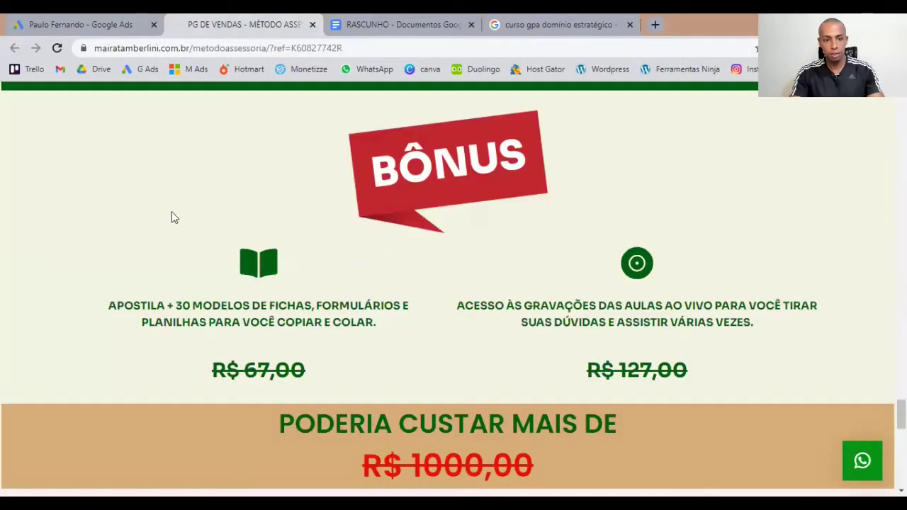
pyautogui.click(230, 47)
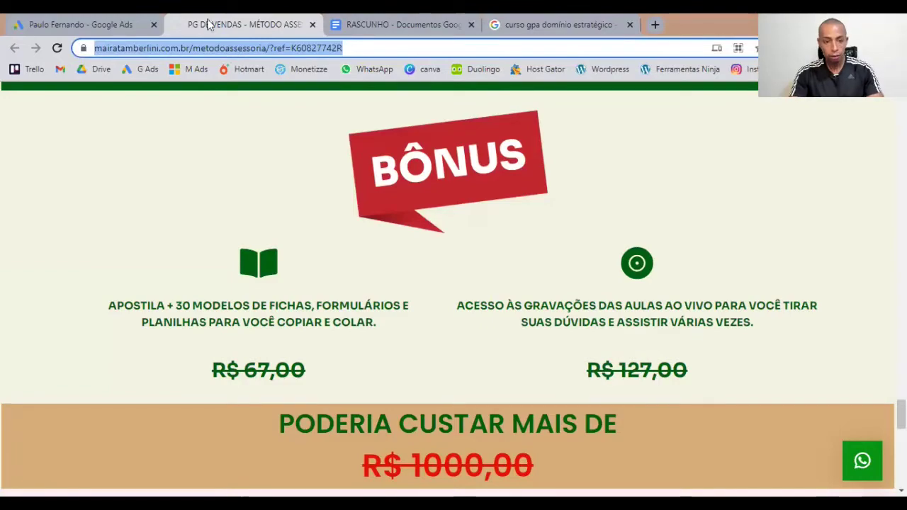
pyautogui.hotkey('ctrl', 'c')
pyautogui.hotkey('ctrl', 'shift', 'Tab')
pyautogui.hotkey('ctrl', 'v')
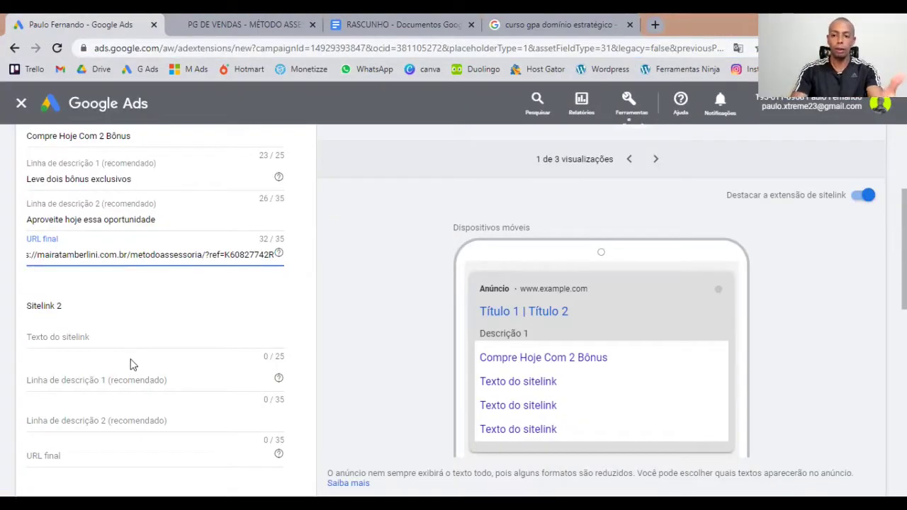
pyautogui.click(142, 295)
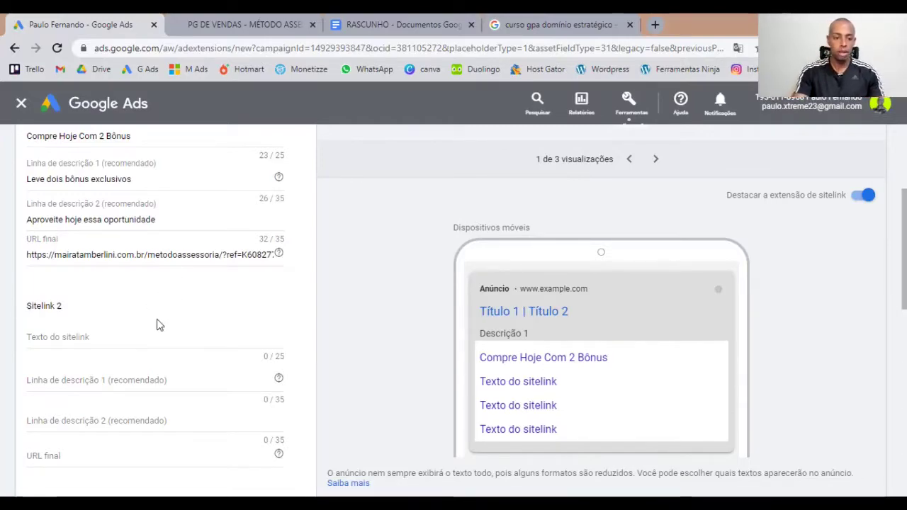
# Examine how the sitelinks look in the mobile, computer and YouTube for mobile ad previews, and look over the remaining sitelink fields.
pyautogui.scroll(2, 156, 327)
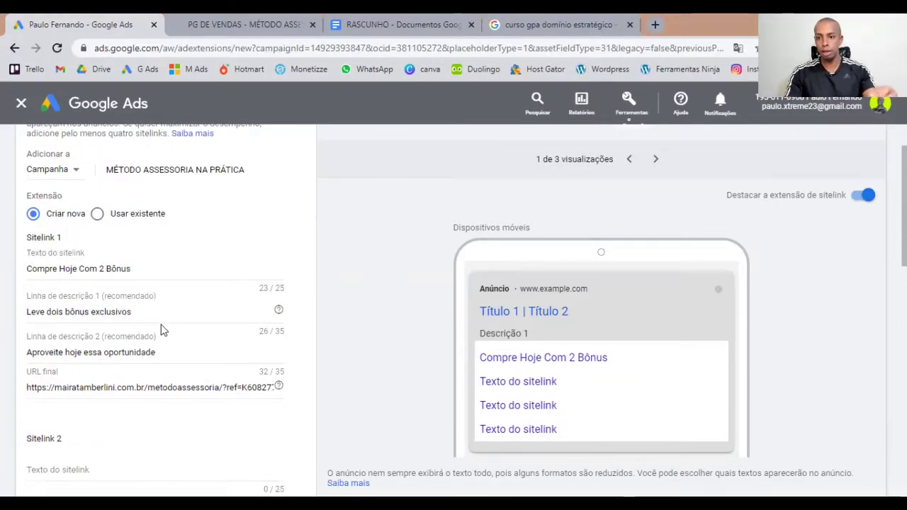
pyautogui.scroll(-10, 166, 310)
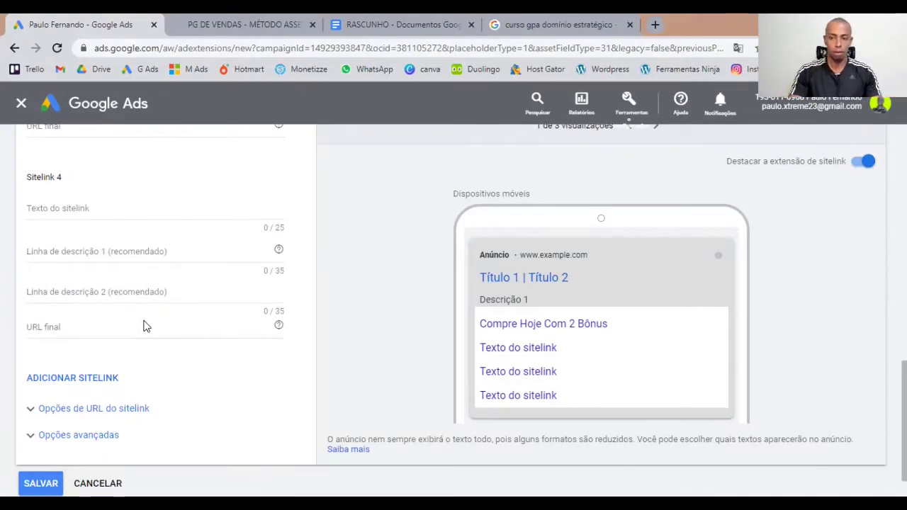
pyautogui.scroll(4, 143, 326)
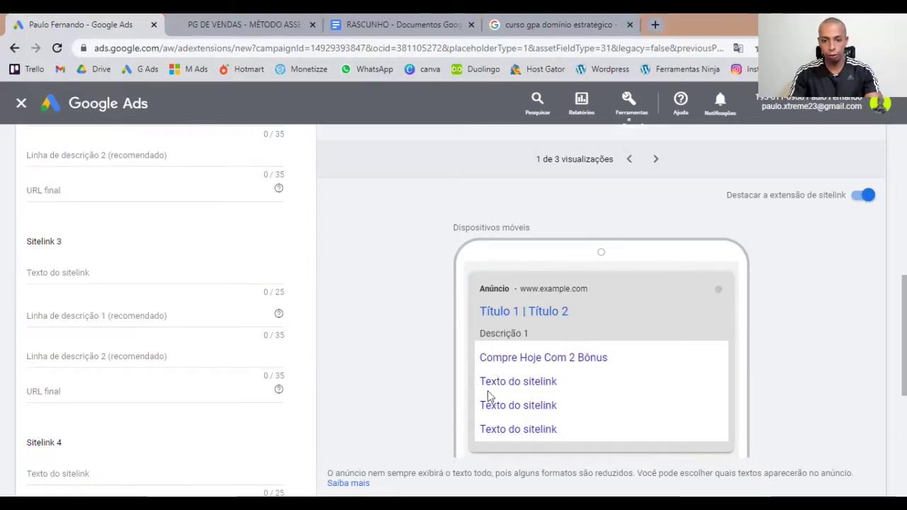
pyautogui.click(656, 160)
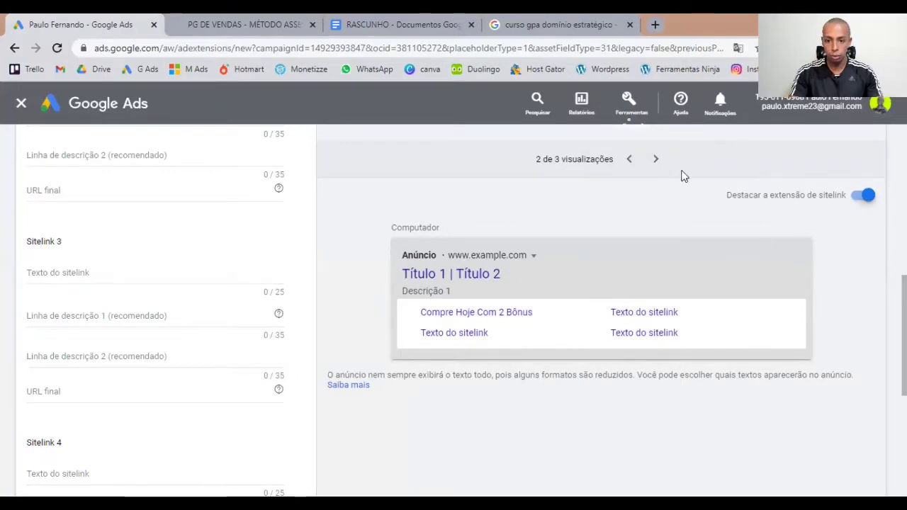
pyautogui.click(655, 160)
pyautogui.scroll(-5, 664, 333)
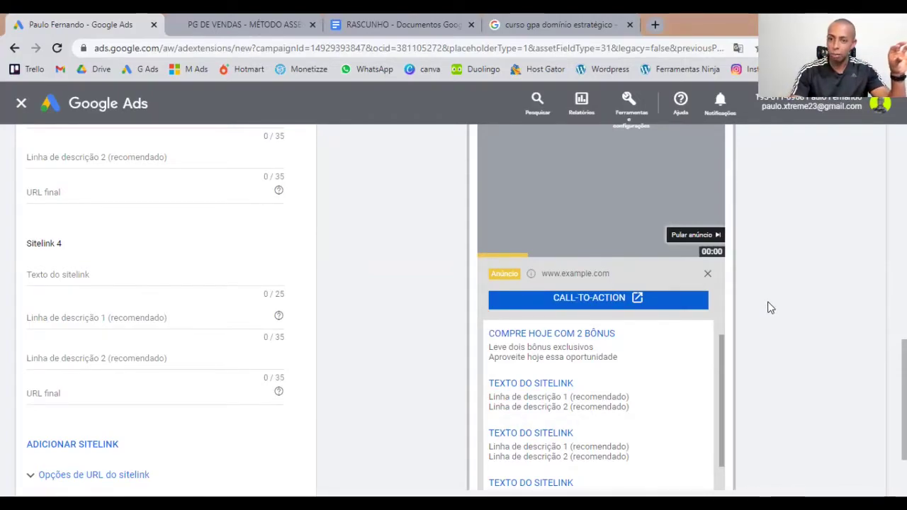
pyautogui.scroll(3, 752, 308)
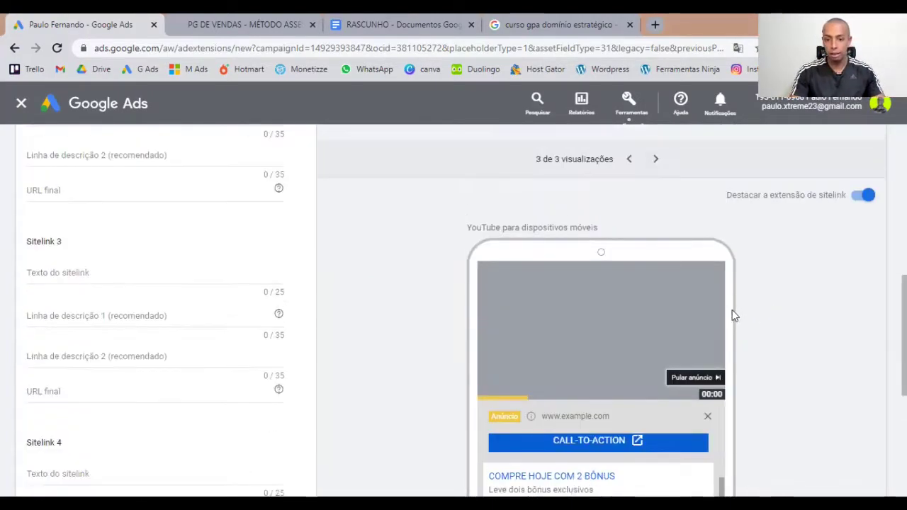
pyautogui.moveTo(462, 221); pyautogui.dragTo(597, 227)
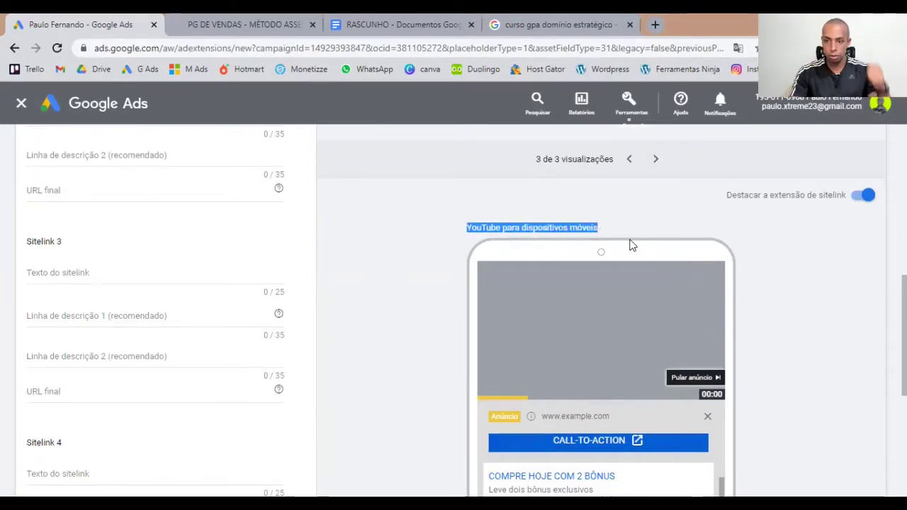
pyautogui.scroll(-5, 847, 354)
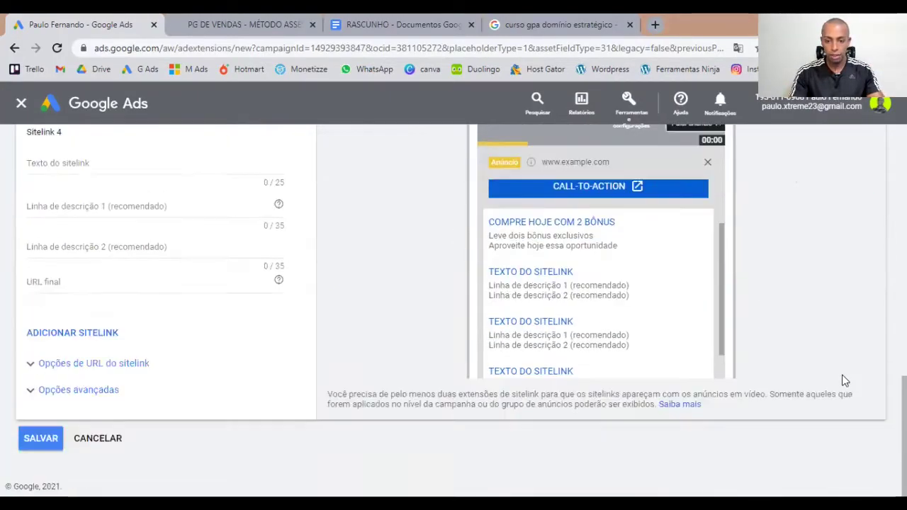
pyautogui.scroll(1, 829, 330)
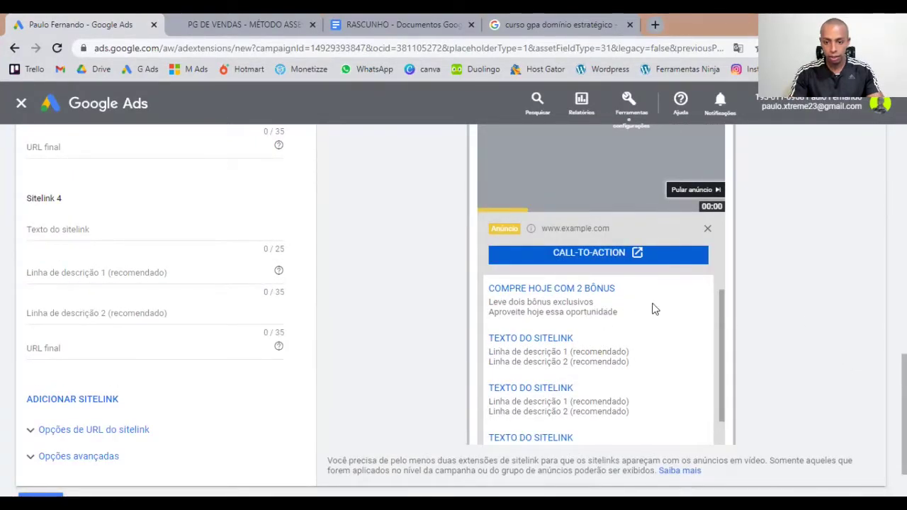
pyautogui.moveTo(644, 289); pyautogui.dragTo(474, 276)
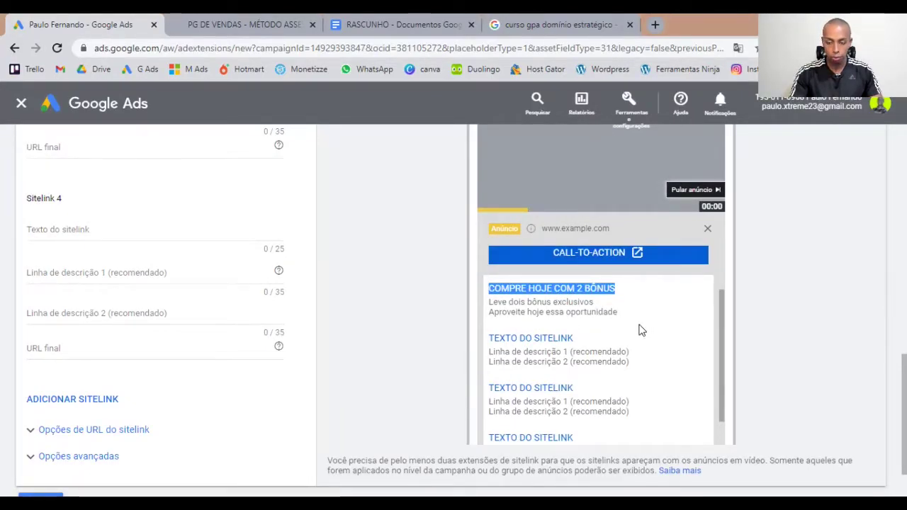
pyautogui.scroll(1, 784, 298)
pyautogui.scroll(3, 783, 299)
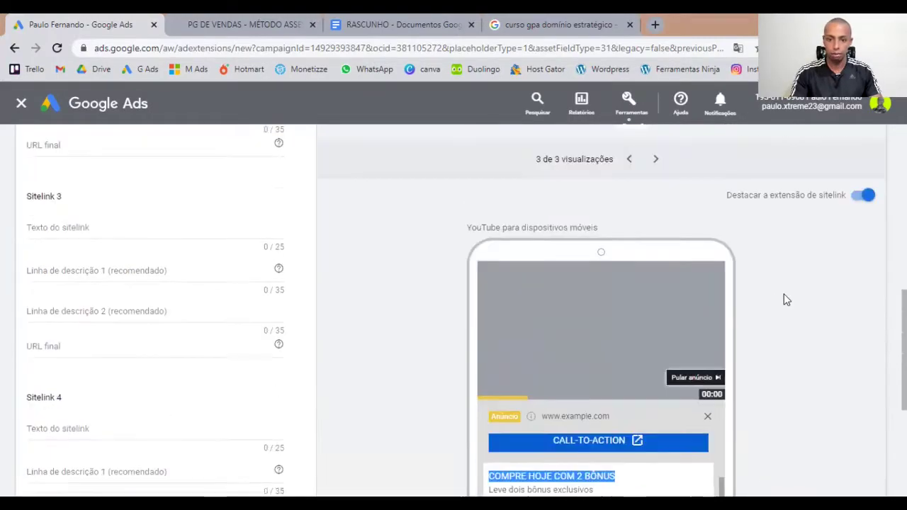
pyautogui.click(650, 162)
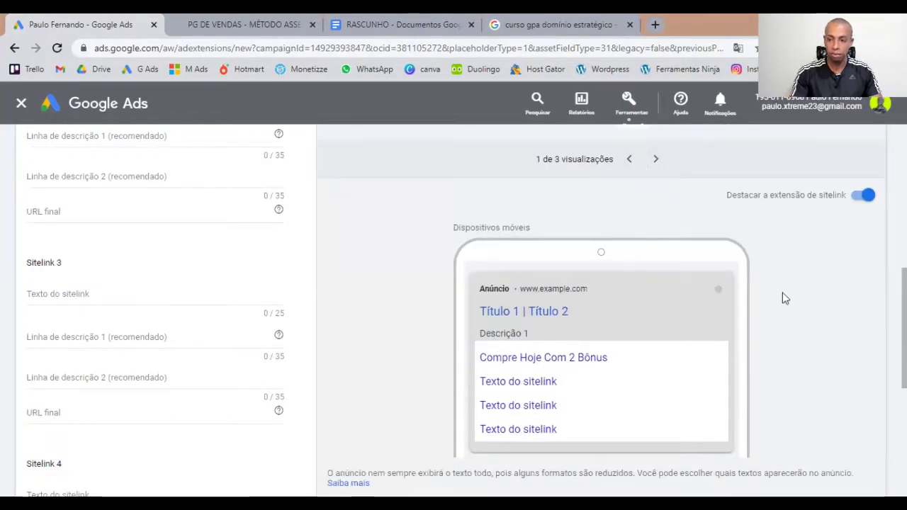
# Expand the sitelink URL options and set the tracking template to the Hotmart hotlink copied from the RASCUNHO document.
pyautogui.scroll(-2, 692, 251)
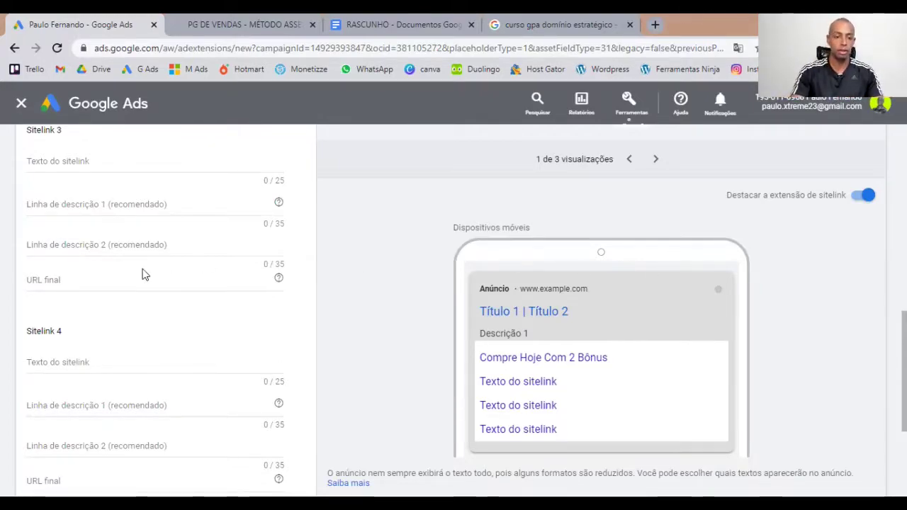
pyautogui.scroll(-3, 141, 275)
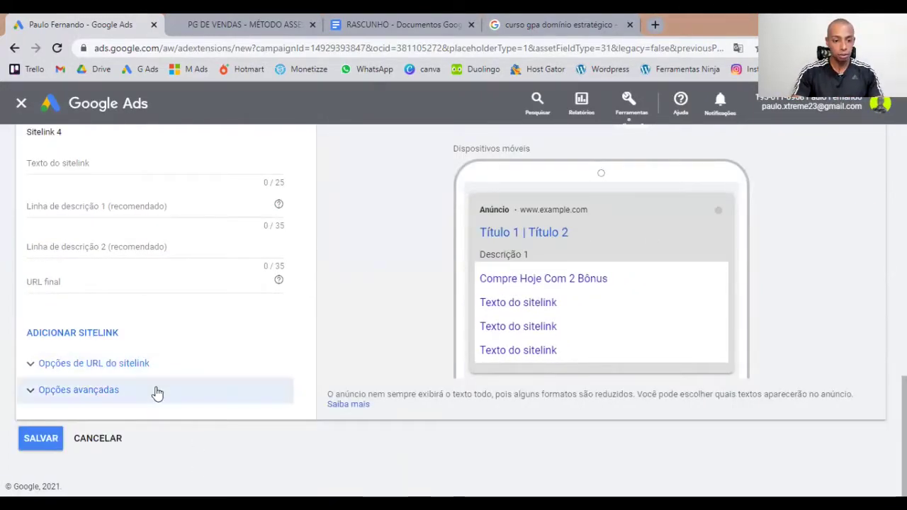
pyautogui.click(125, 366)
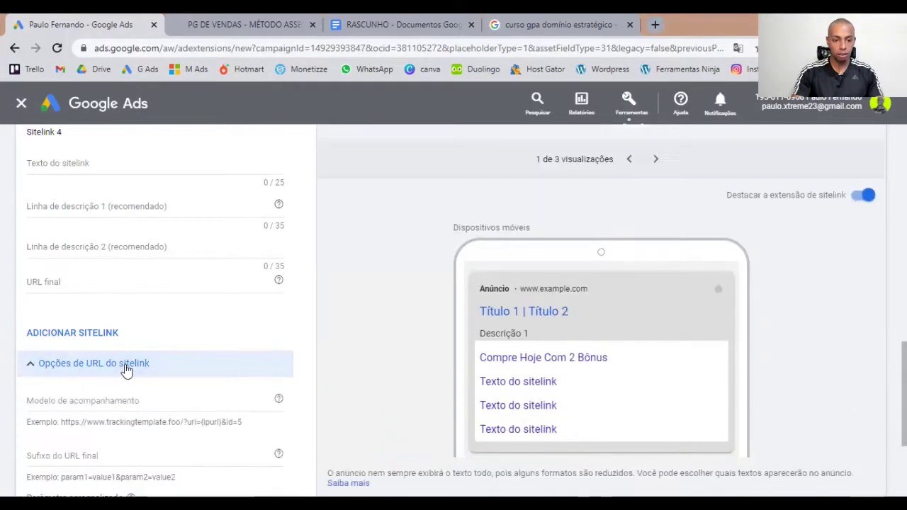
pyautogui.scroll(-1, 122, 373)
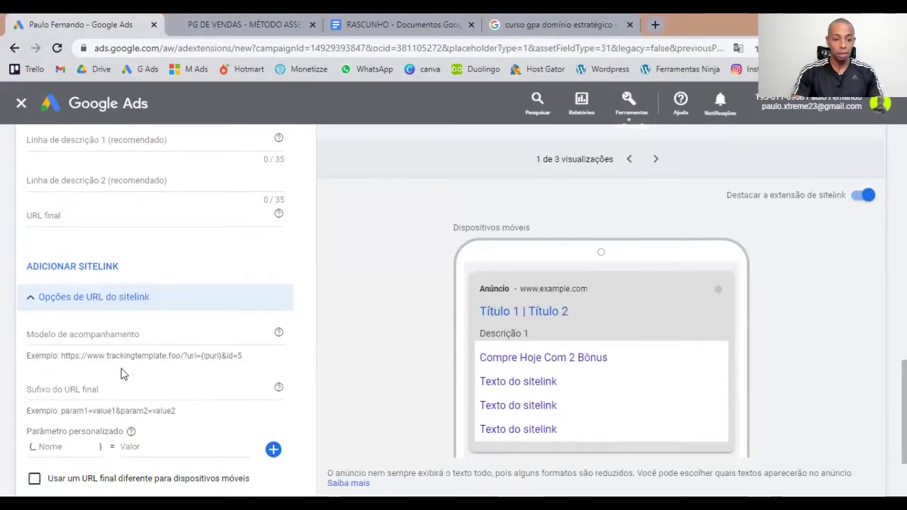
pyautogui.click(99, 333)
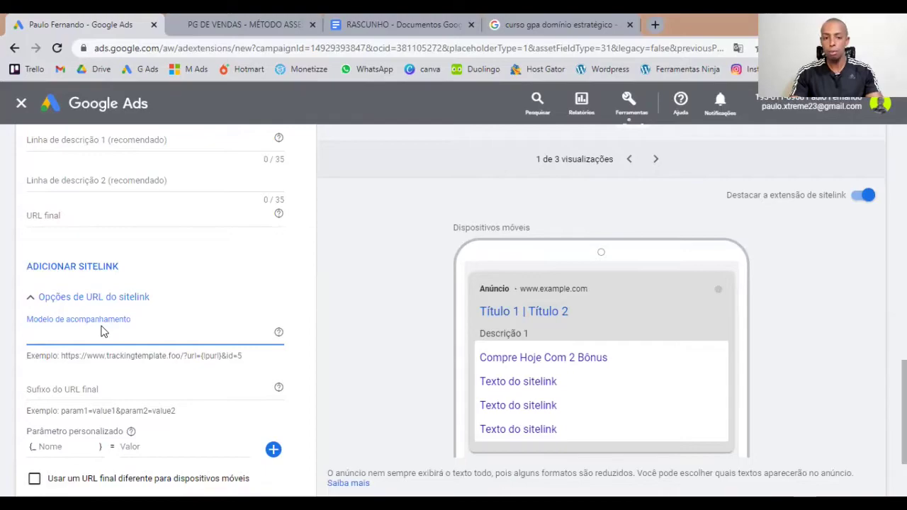
pyautogui.click(408, 24)
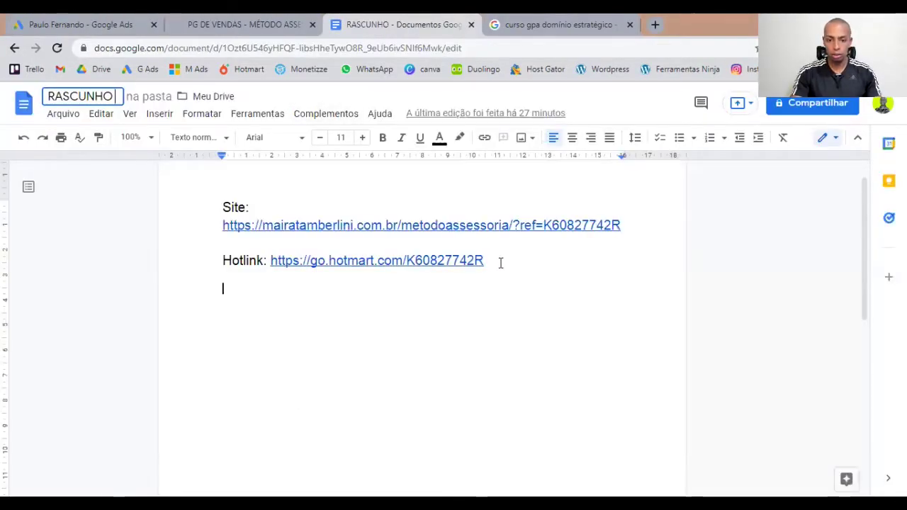
pyautogui.moveTo(490, 260); pyautogui.dragTo(222, 241)
pyautogui.rightClick(305, 260)
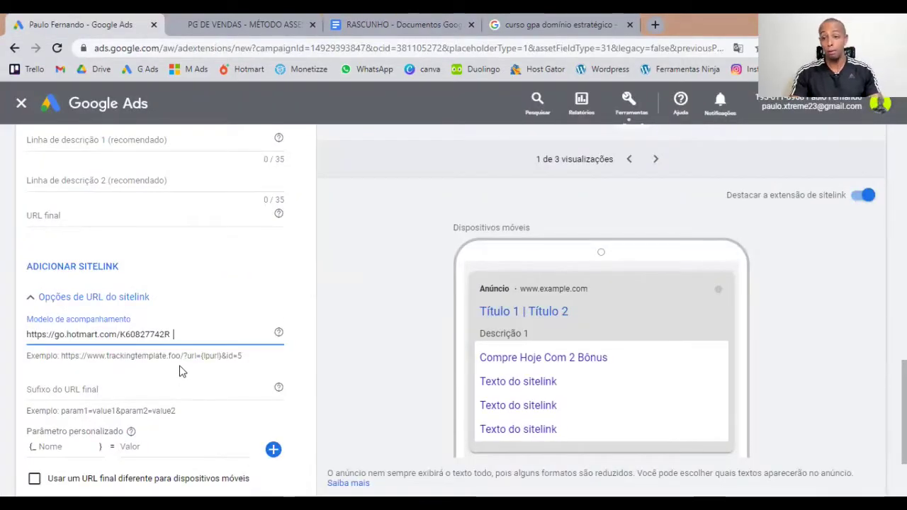
pyautogui.scroll(-3, 188, 356)
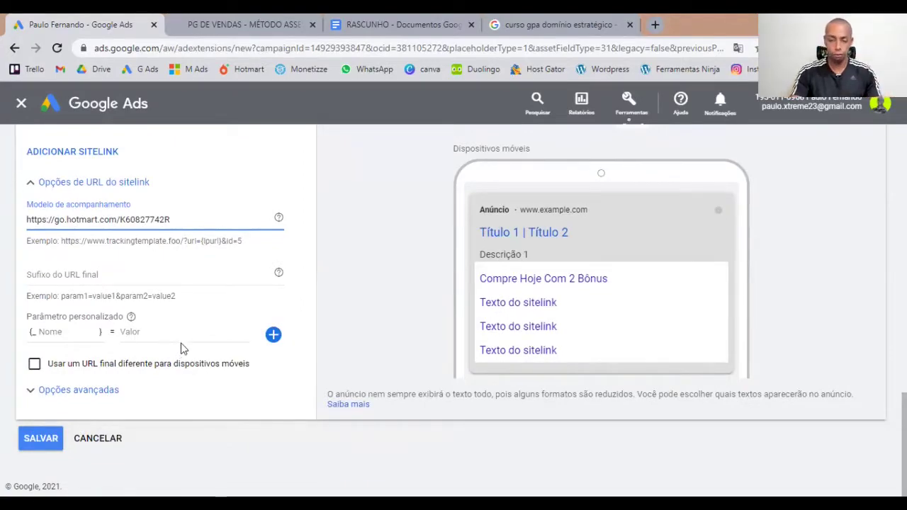
# Save the sitelink extension and review it in the campaign's extensions summary.
pyautogui.click(41, 438)
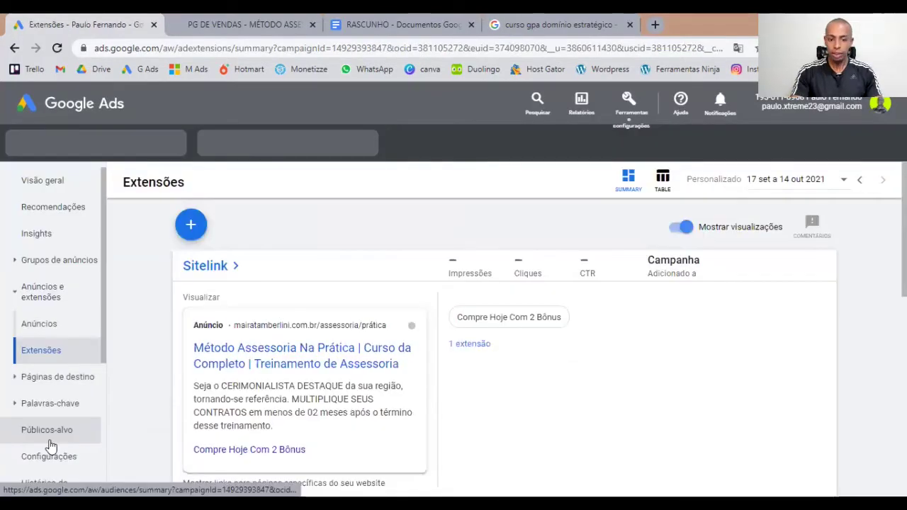
pyautogui.scroll(-1, 298, 356)
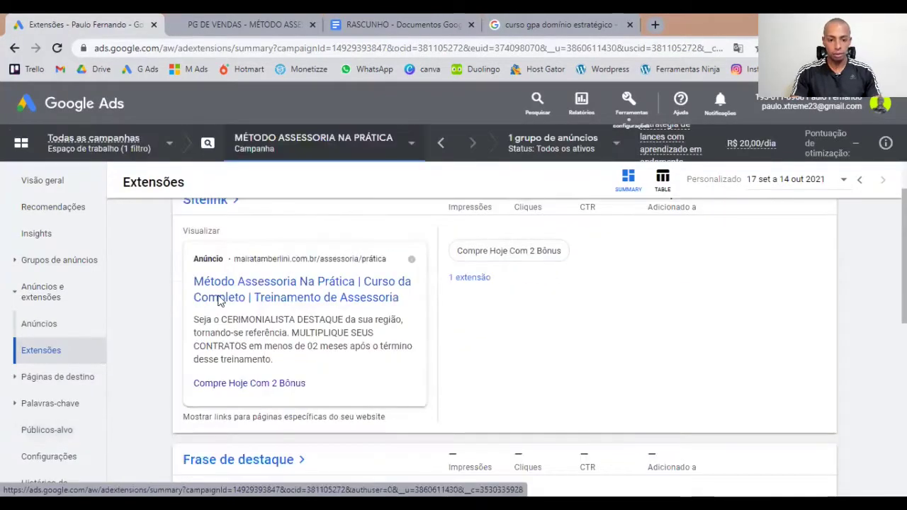
pyautogui.scroll(1, 301, 358)
pyautogui.scroll(-1, 213, 376)
pyautogui.scroll(1, 203, 384)
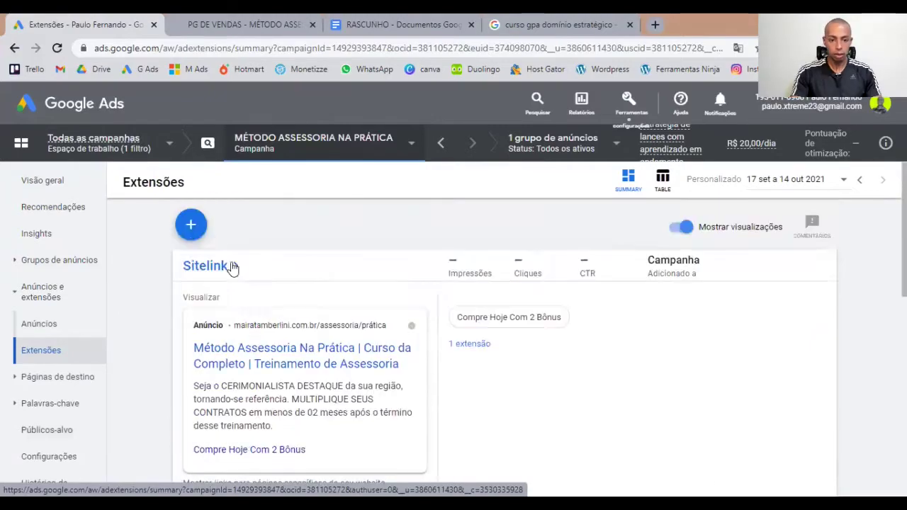
# Start a new callout extension (frase de destaque) added at campaign level to MÉTODO ASSESSORIA NA PRÁTICA.
pyautogui.click(188, 222)
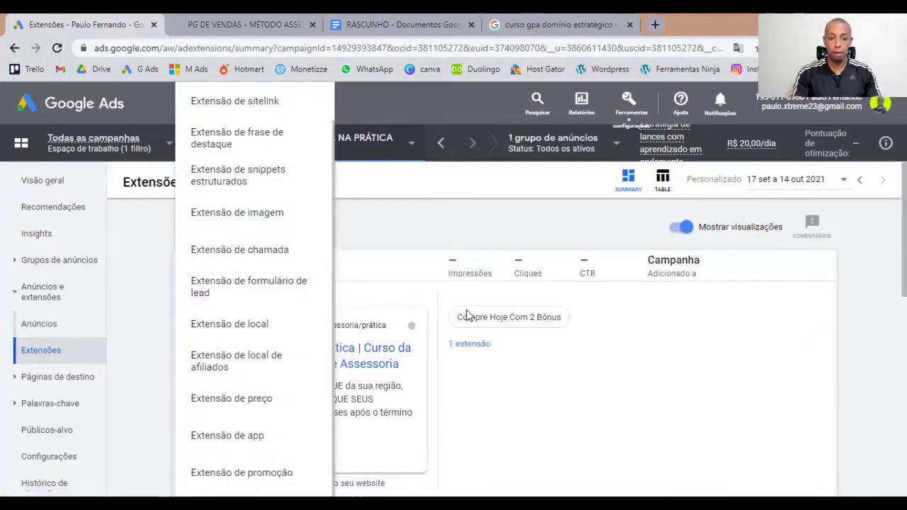
pyautogui.moveTo(465, 314)
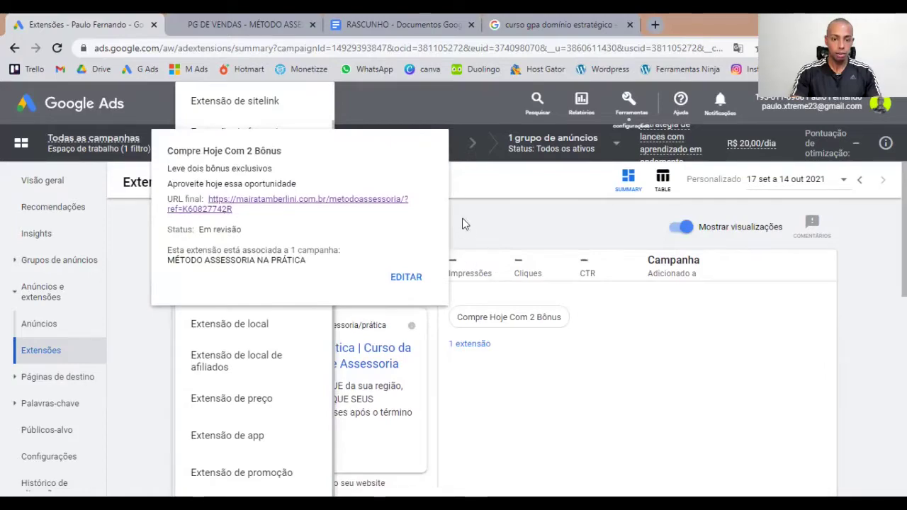
pyautogui.click(265, 137)
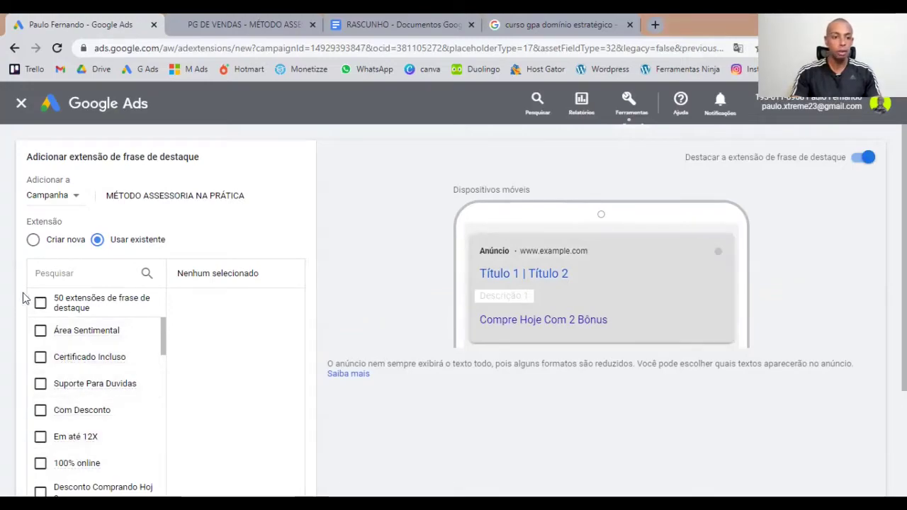
pyautogui.click(75, 202)
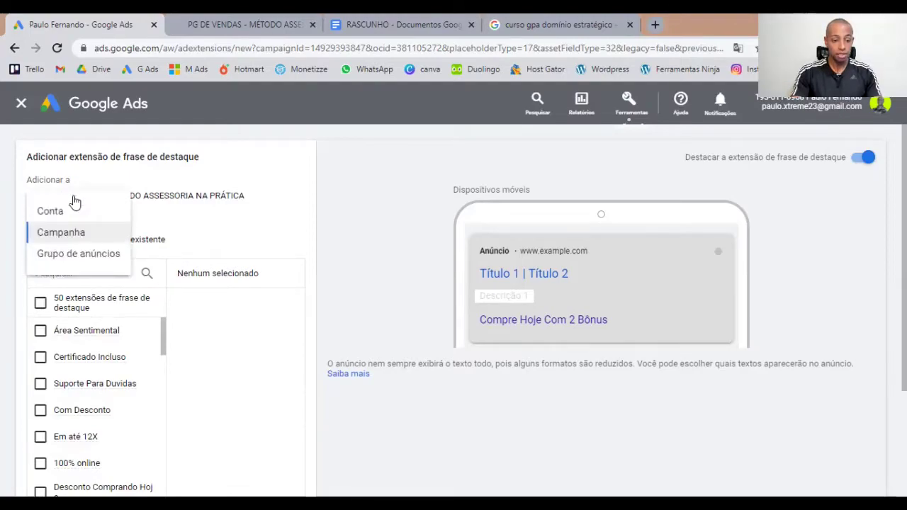
pyautogui.click(89, 234)
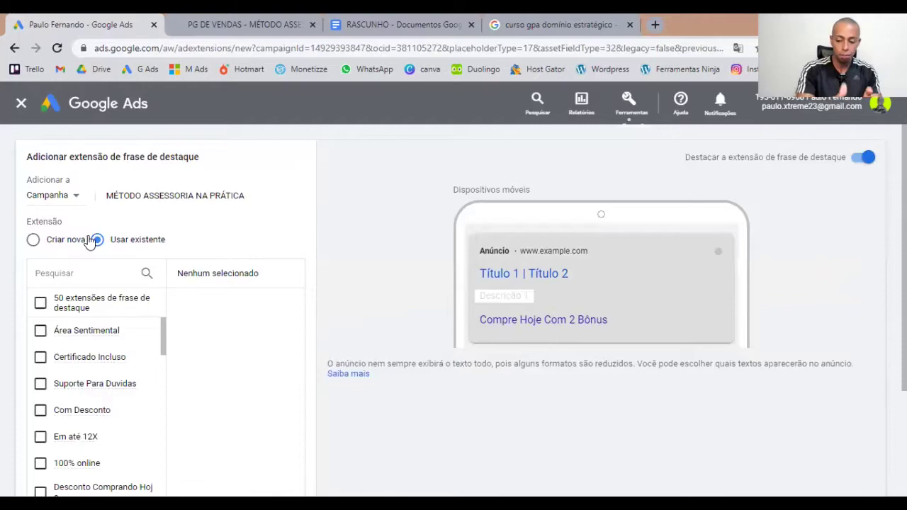
# Keep the callout extension at campaign level and choose to create new callout texts instead of reusing existing ones.
pyautogui.click(68, 198)
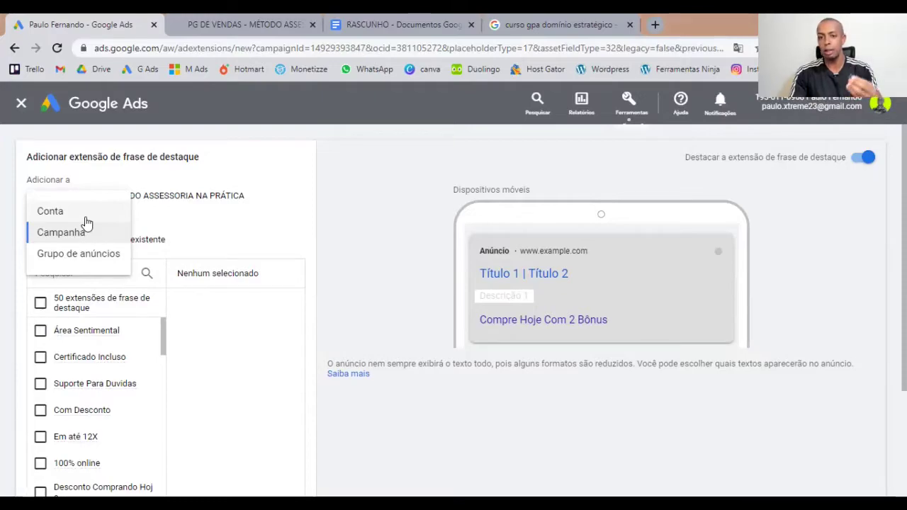
pyautogui.click(85, 226)
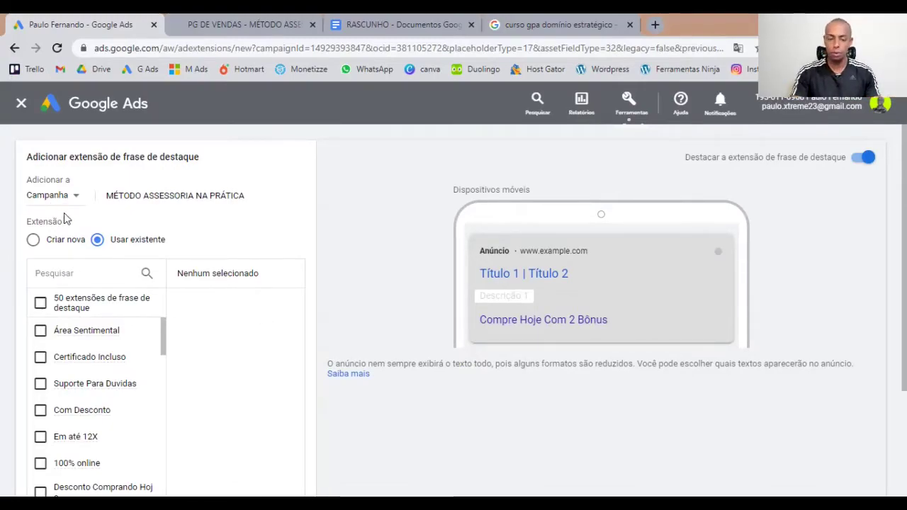
pyautogui.click(33, 242)
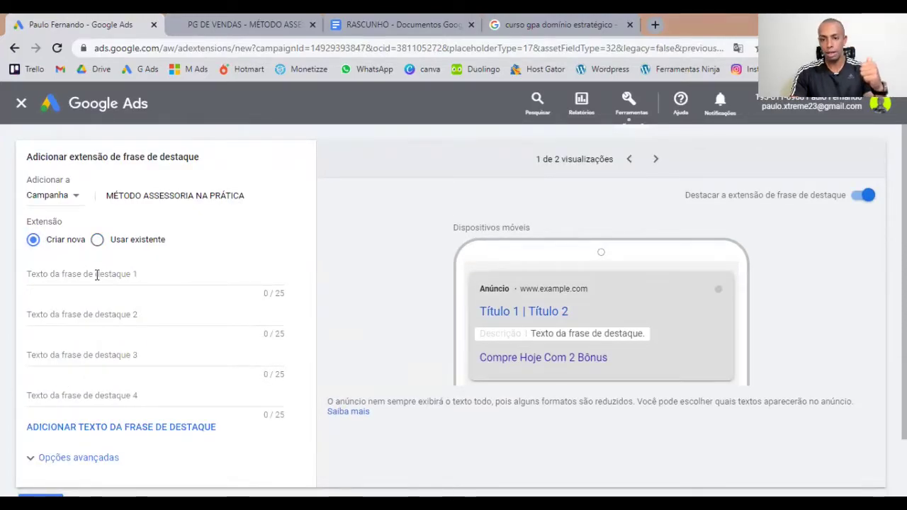
# Examine the extension links beneath the competitor ad "O curso GPA funciona?" in the Google results, and return to the callout form.
pyautogui.click(507, 19)
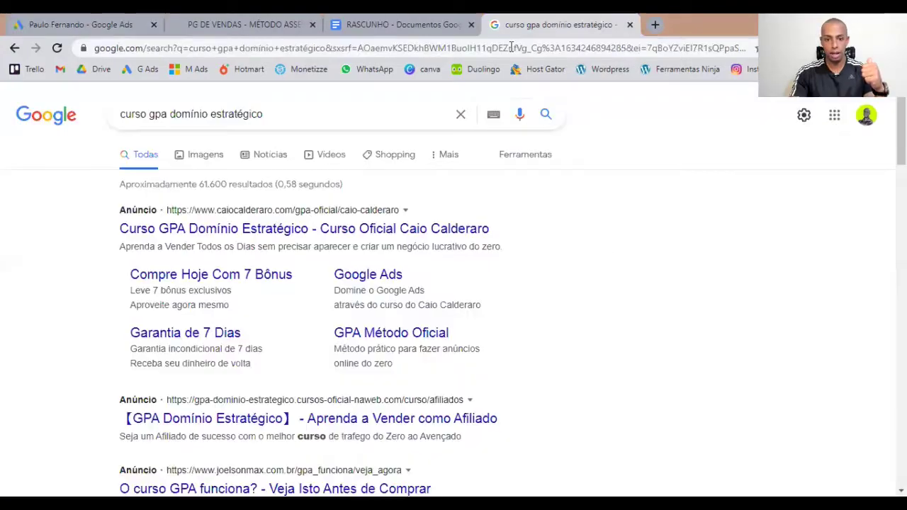
pyautogui.scroll(-3, 515, 384)
pyautogui.moveTo(390, 358); pyautogui.dragTo(110, 351)
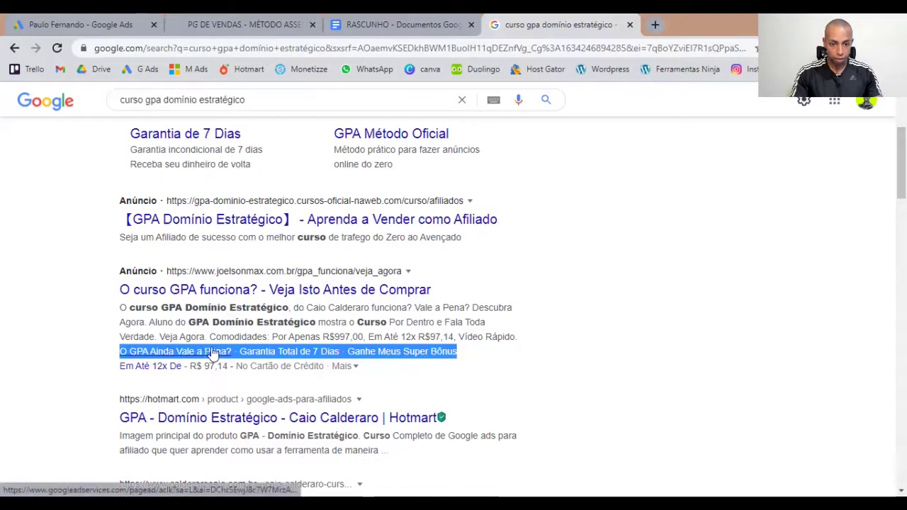
pyautogui.click(500, 373)
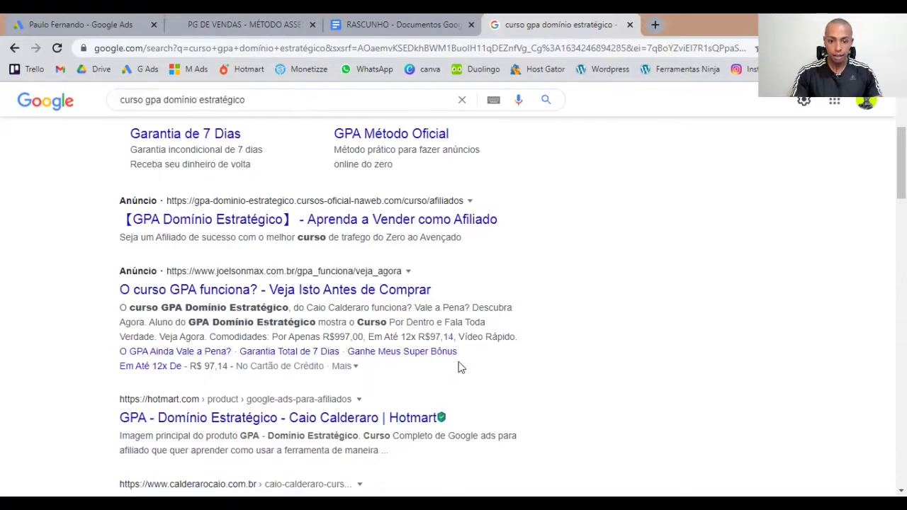
pyautogui.moveTo(487, 360); pyautogui.dragTo(81, 348)
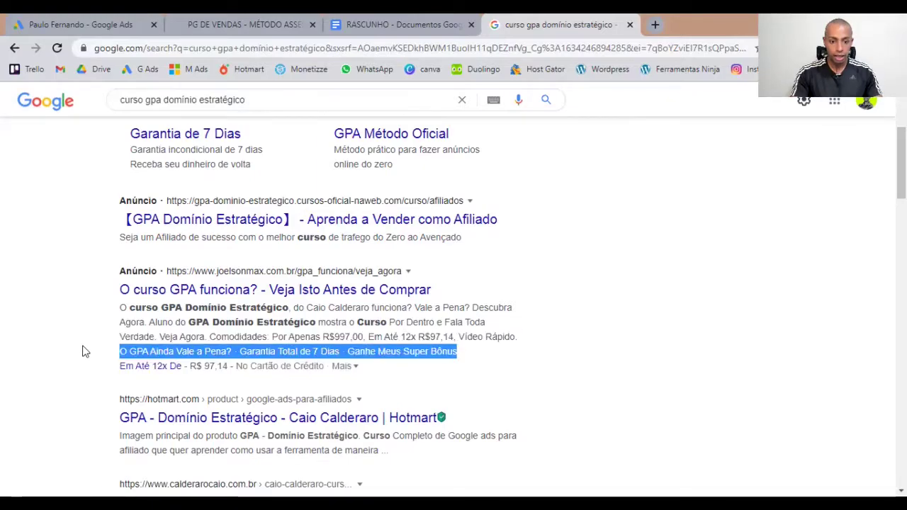
pyautogui.click(539, 363)
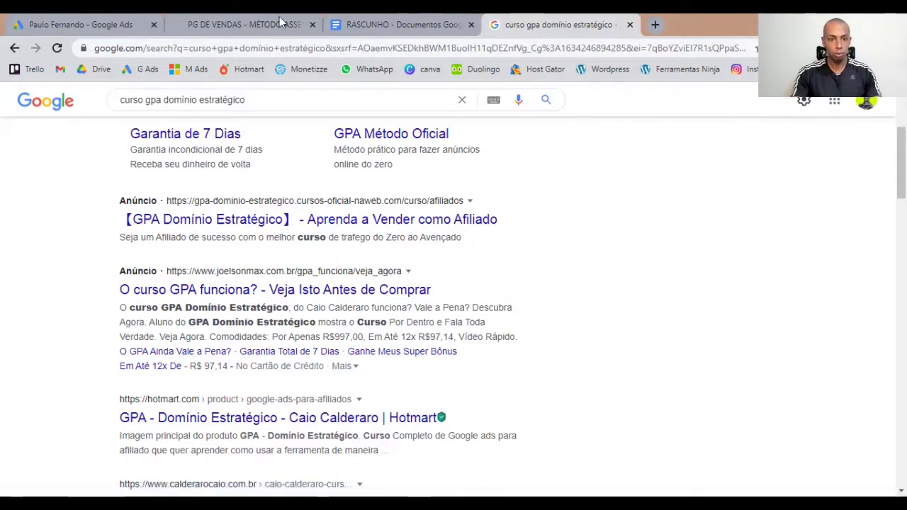
pyautogui.click(128, 24)
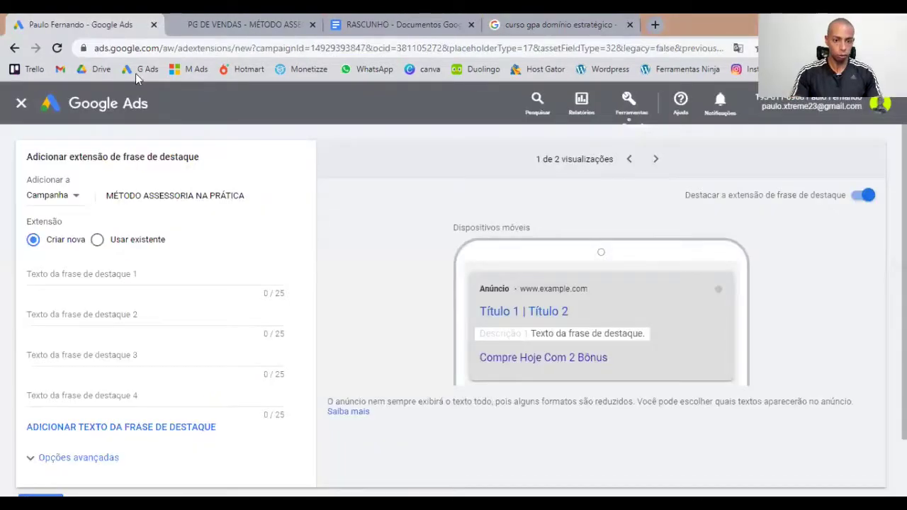
# Look up the instalment offer on the sales page and enter "Em até 12 vezes" as callout text 1.
pyautogui.click(113, 275)
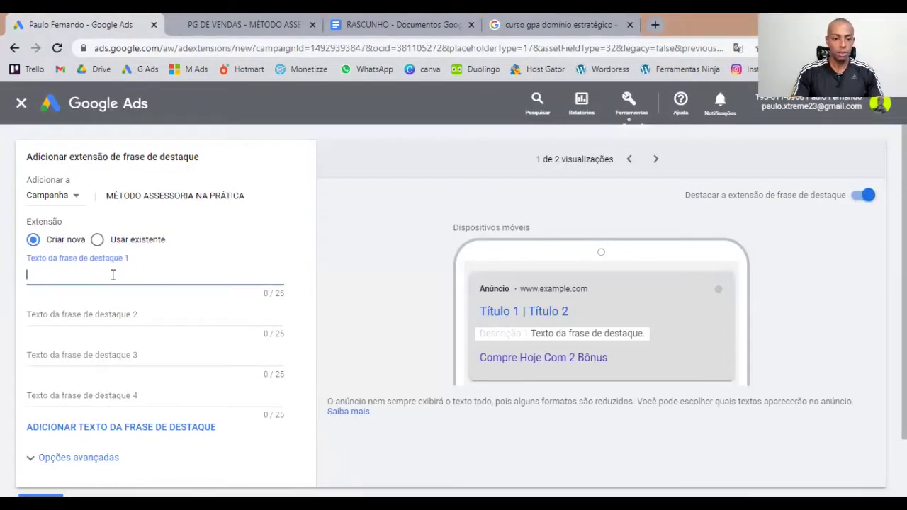
pyautogui.click(202, 24)
pyautogui.scroll(-3, 493, 287)
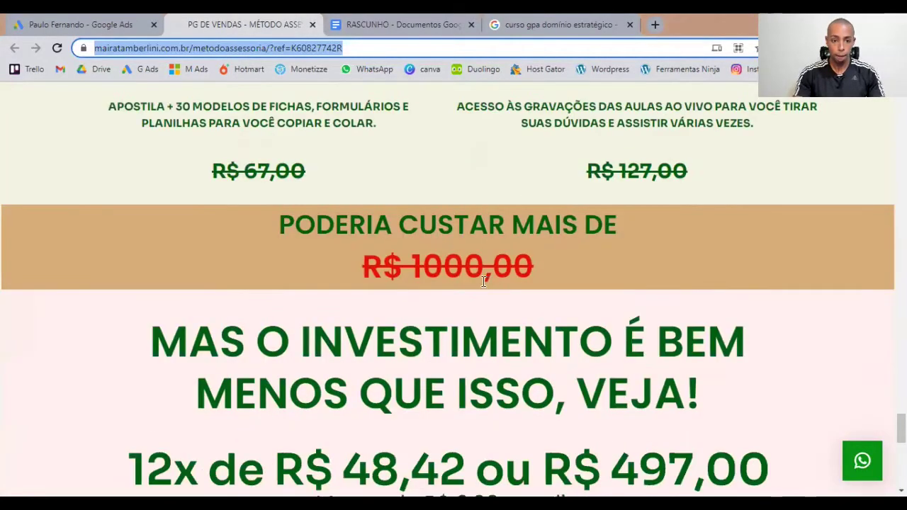
pyautogui.scroll(1, 283, 319)
pyautogui.scroll(-3, 121, 343)
pyautogui.moveTo(121, 343); pyautogui.dragTo(475, 328)
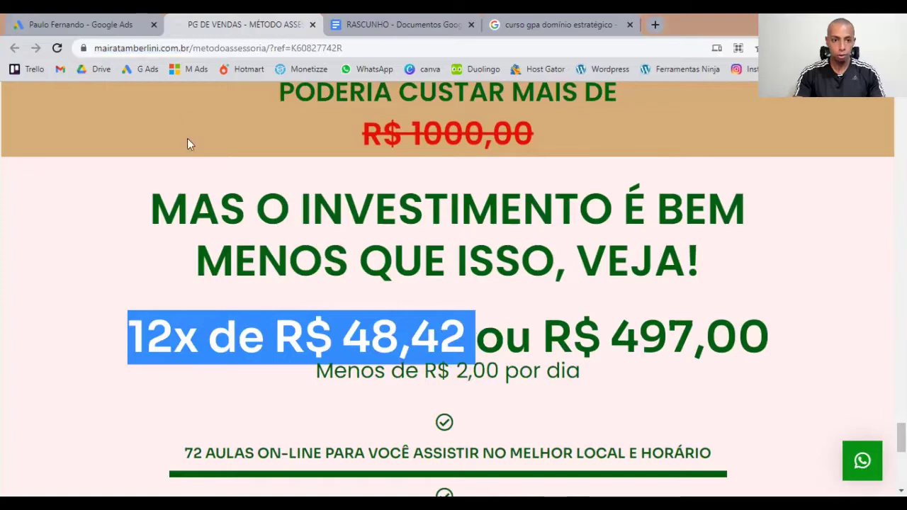
pyautogui.click(135, 24)
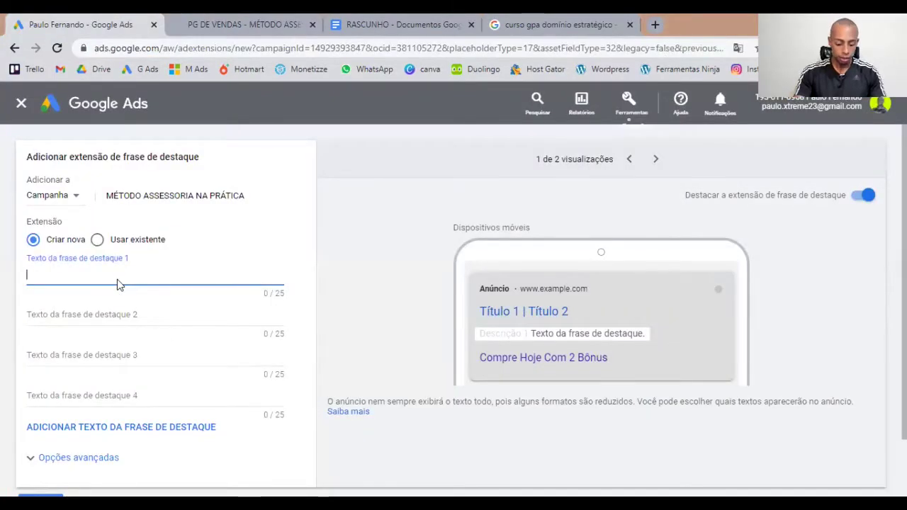
pyautogui.write('Em até 12 vezes')
pyautogui.press('Tab')
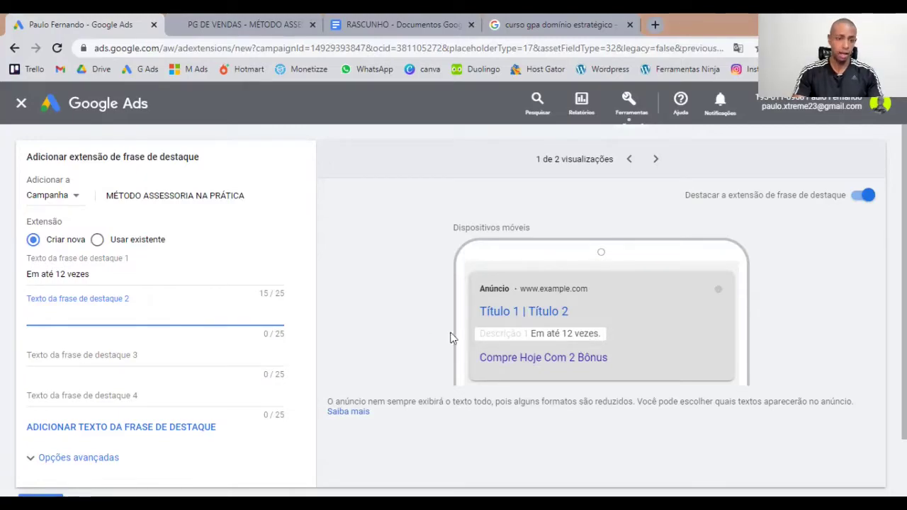
# Look over the callout's advanced scheduling options and save the extension with no start or end date.
pyautogui.scroll(-1, 170, 330)
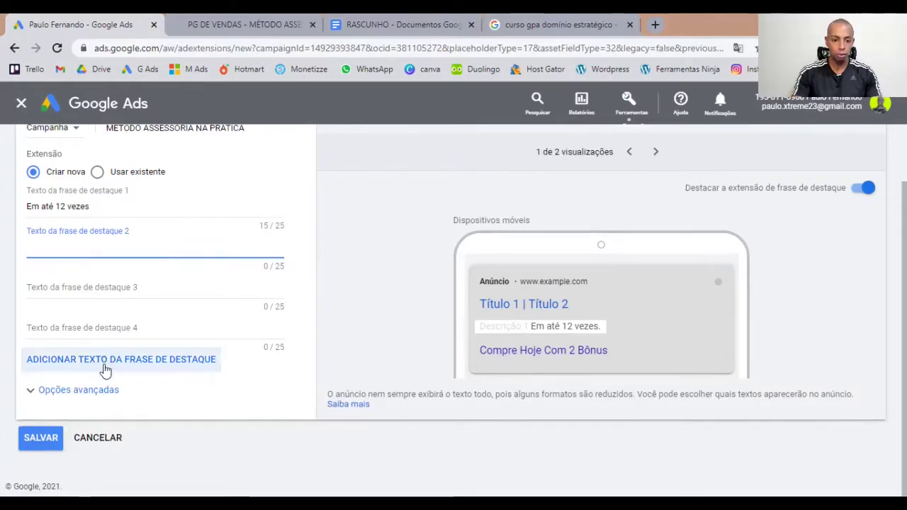
pyautogui.click(109, 390)
pyautogui.scroll(-4, 109, 388)
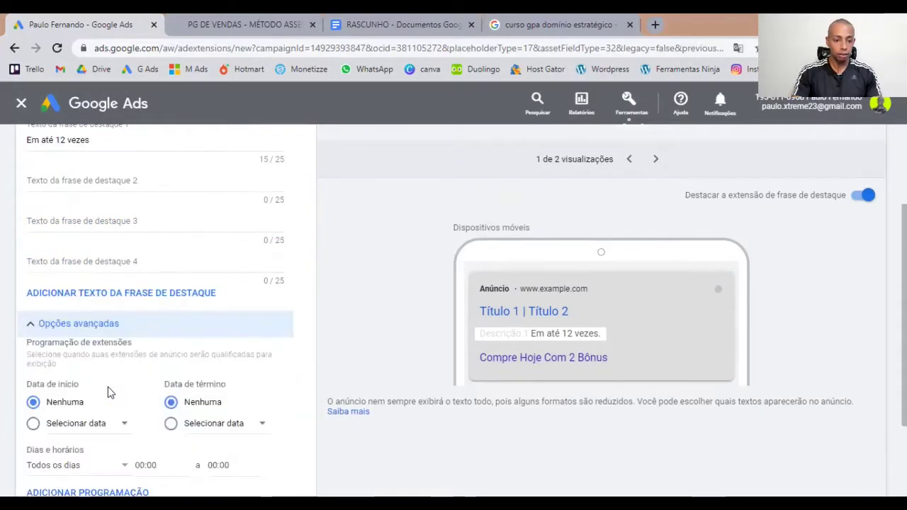
pyautogui.scroll(5, 109, 387)
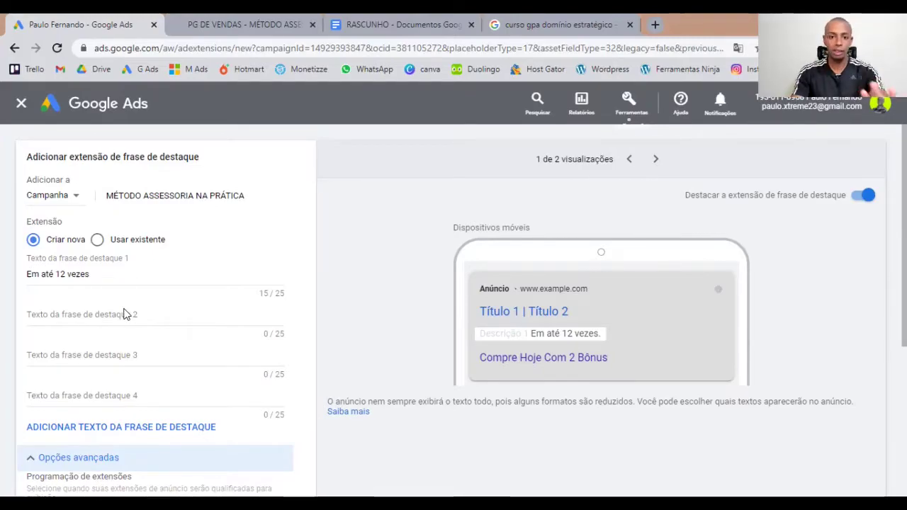
pyautogui.scroll(-4, 123, 299)
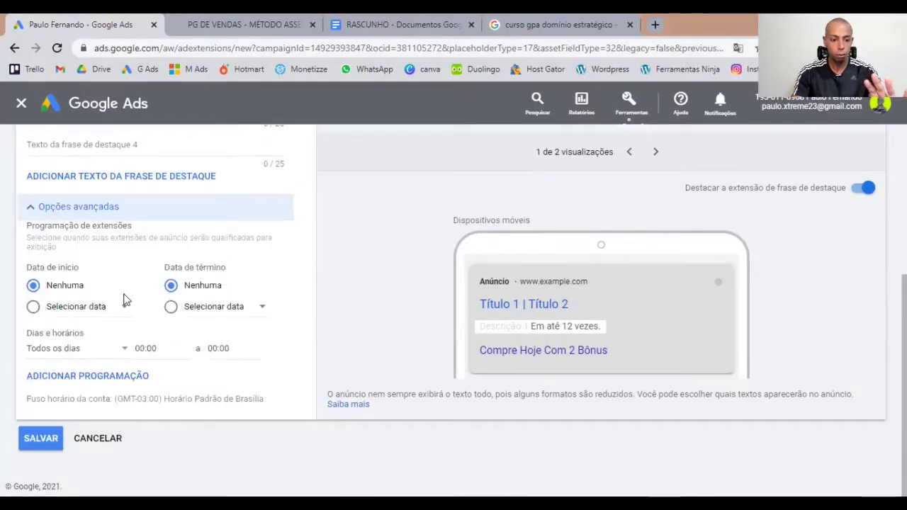
pyautogui.click(41, 438)
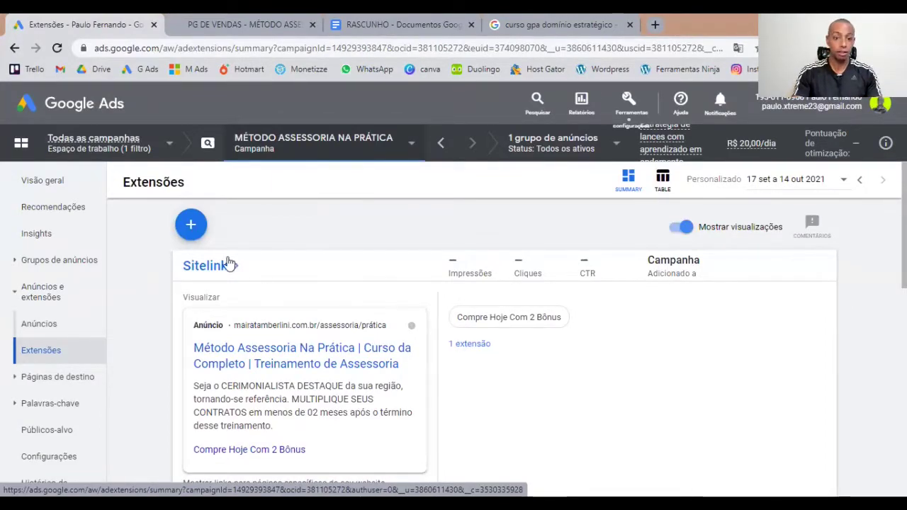
# Start a new image extension for the campaign and scan the sales page's URL for usable images.
pyautogui.click(191, 223)
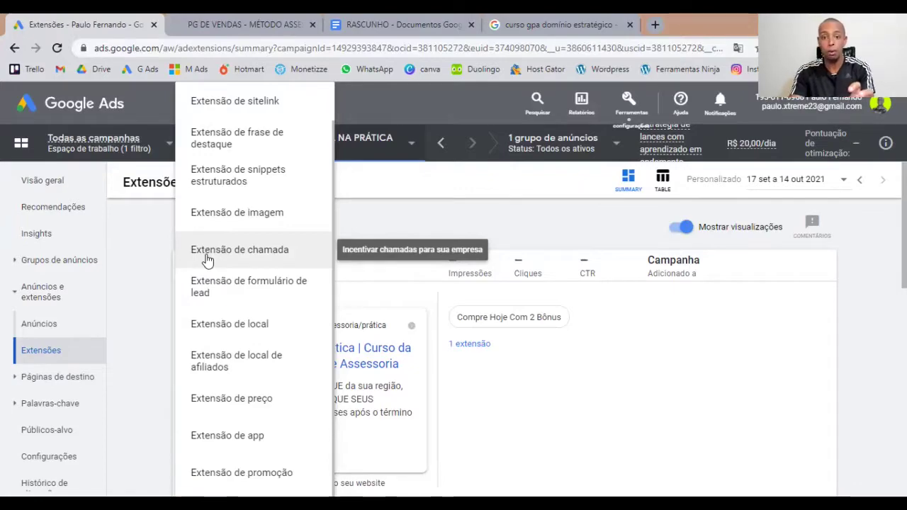
pyautogui.click(211, 224)
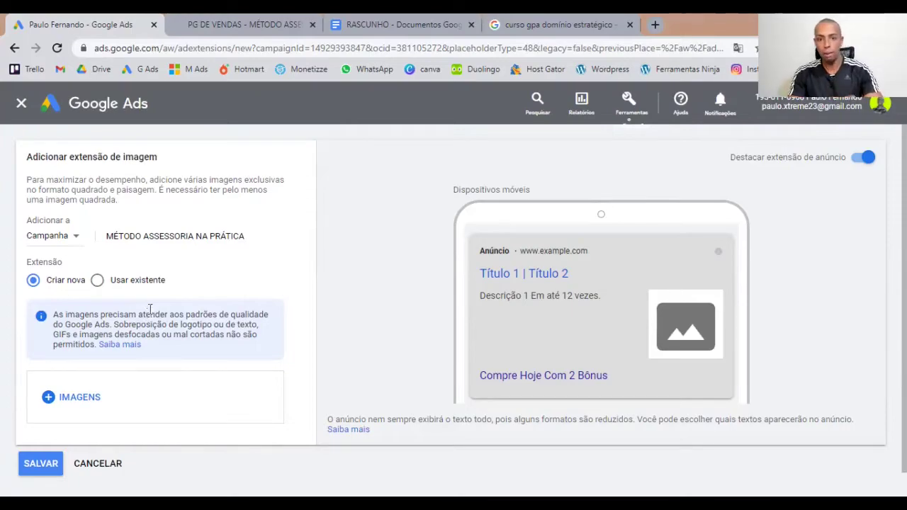
pyautogui.click(91, 407)
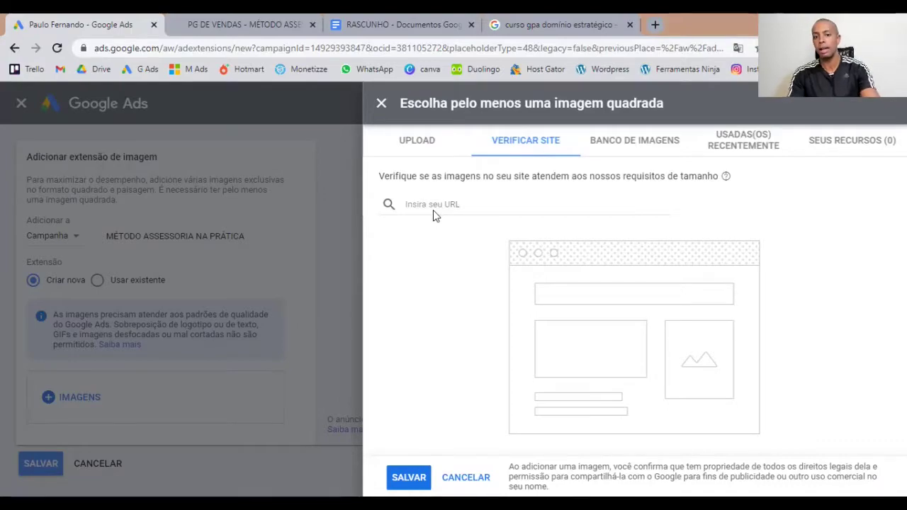
pyautogui.click(244, 25)
pyautogui.click(294, 50)
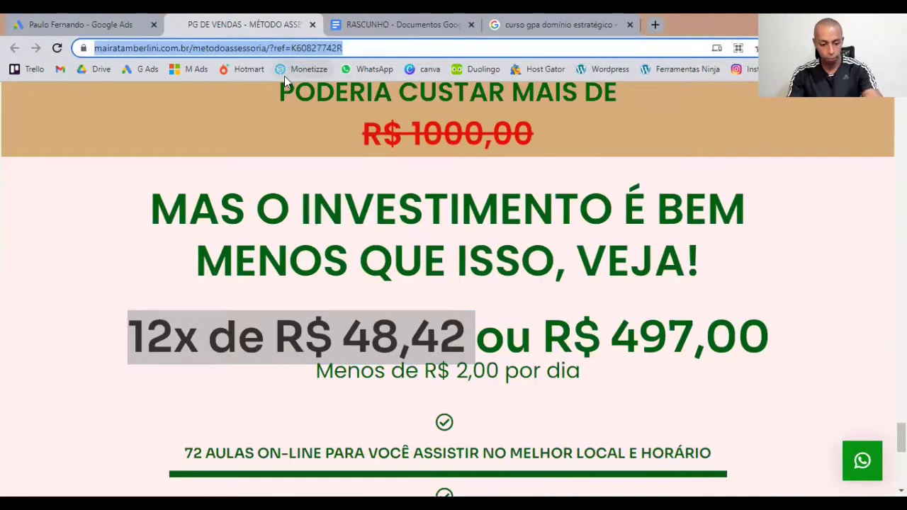
pyautogui.hotkey('ctrl', '1')
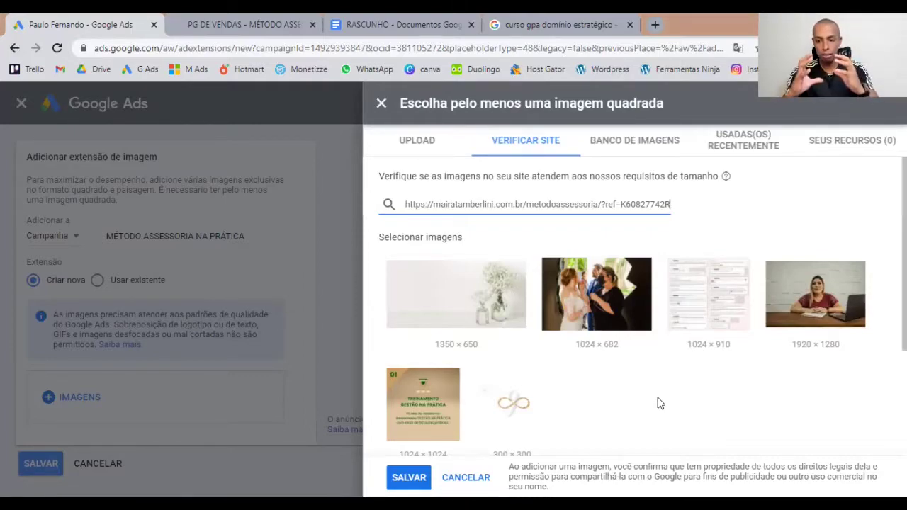
# Compare the images found on the sales page and choose the 1024 × 682 wedding photo.
pyautogui.moveTo(687, 324)
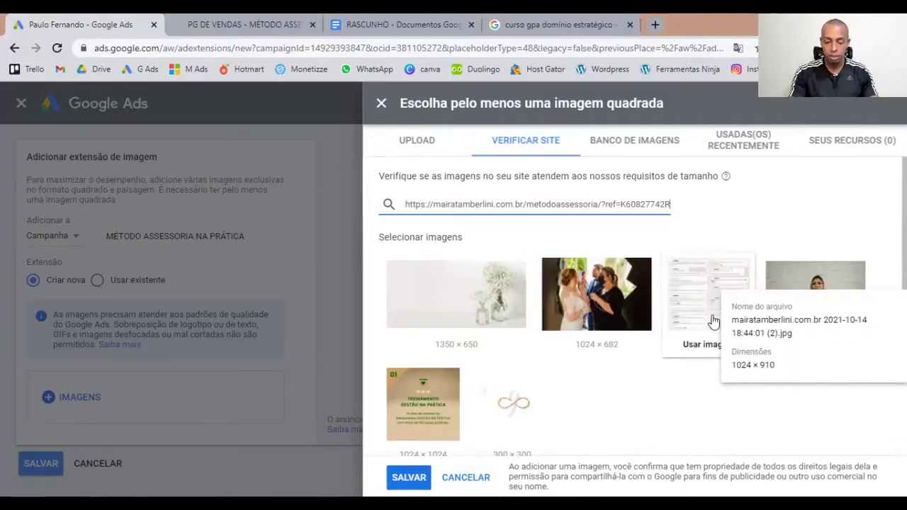
pyautogui.moveTo(429, 416)
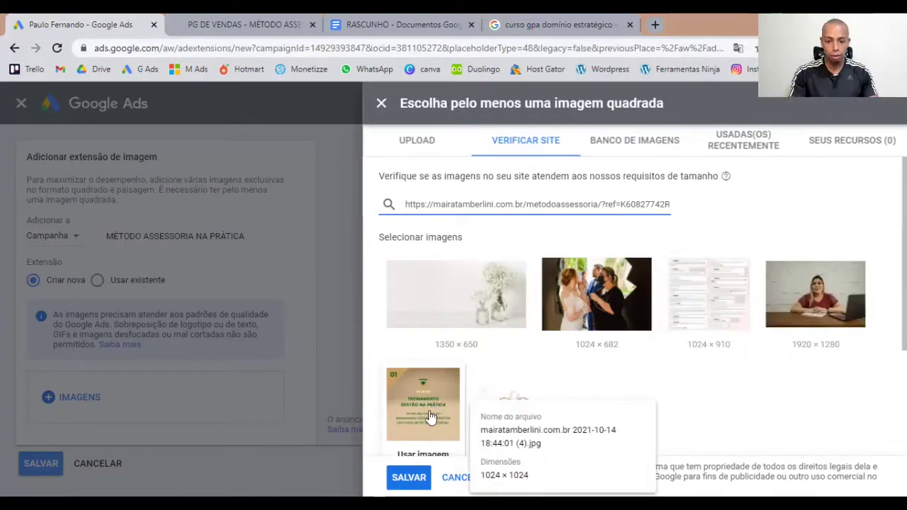
pyautogui.scroll(-1, 427, 414)
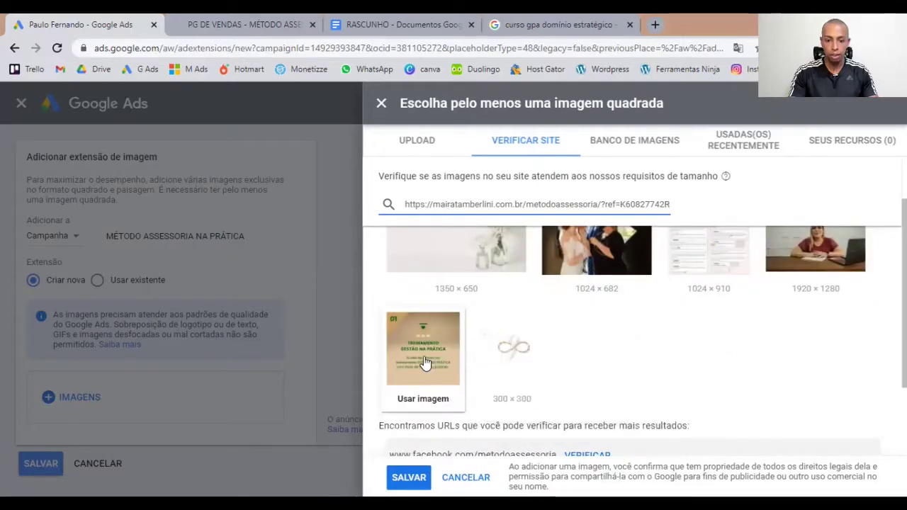
pyautogui.scroll(1, 425, 363)
pyautogui.moveTo(815, 312)
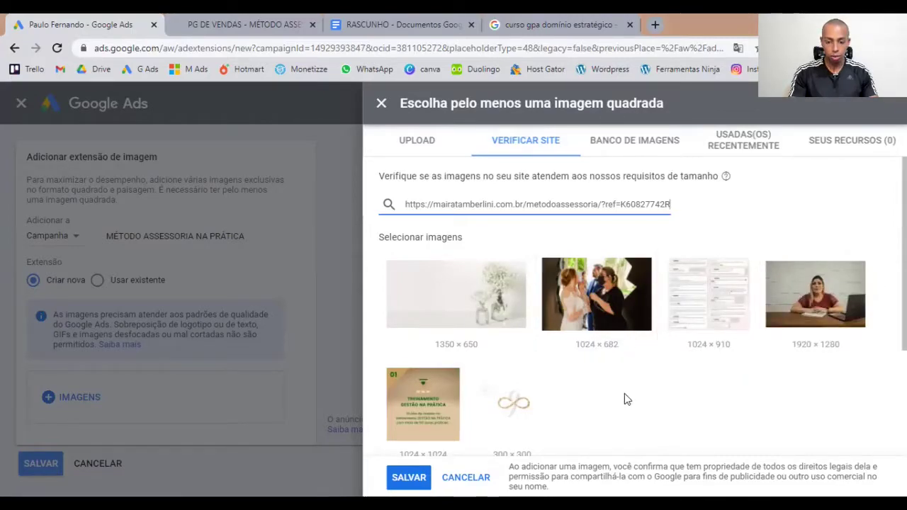
pyautogui.moveTo(511, 325)
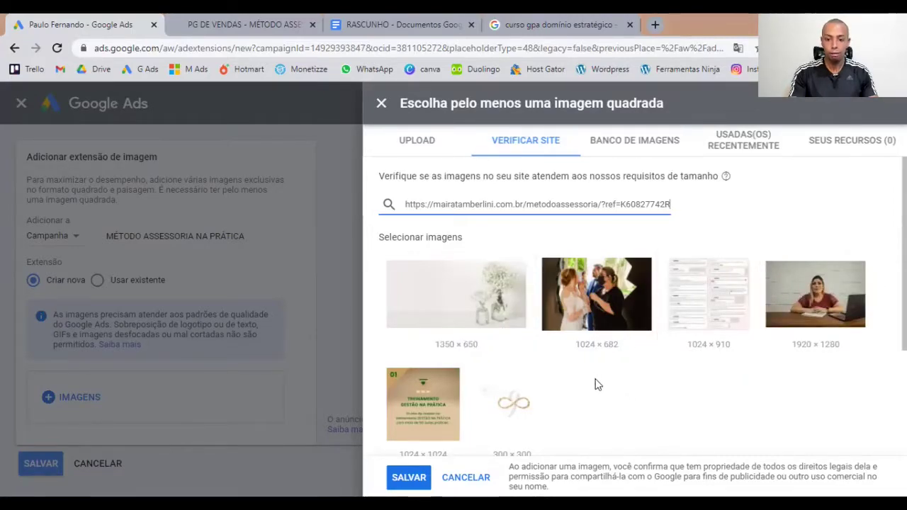
pyautogui.click(596, 305)
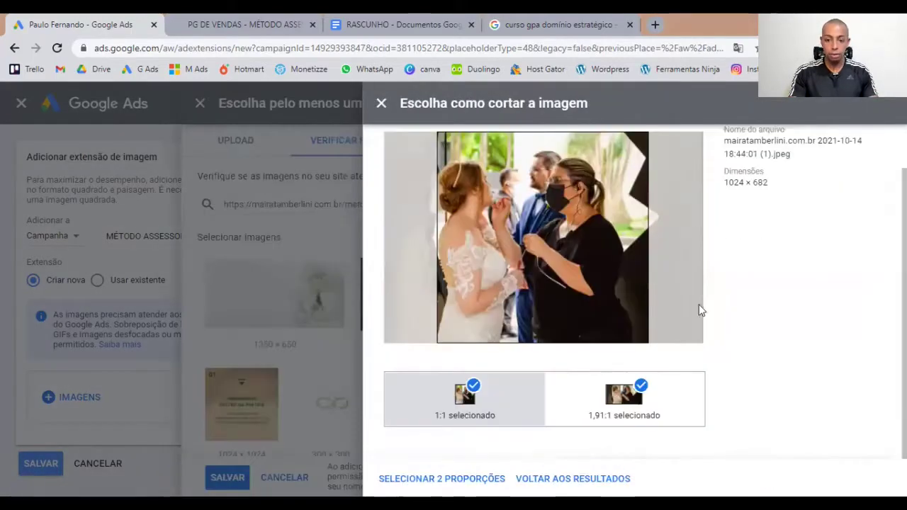
# Shift the photo's 1:1 crop towards the bride's side and move its 1,91:1 crop slightly upward.
pyautogui.moveTo(555, 243); pyautogui.dragTo(508, 259)
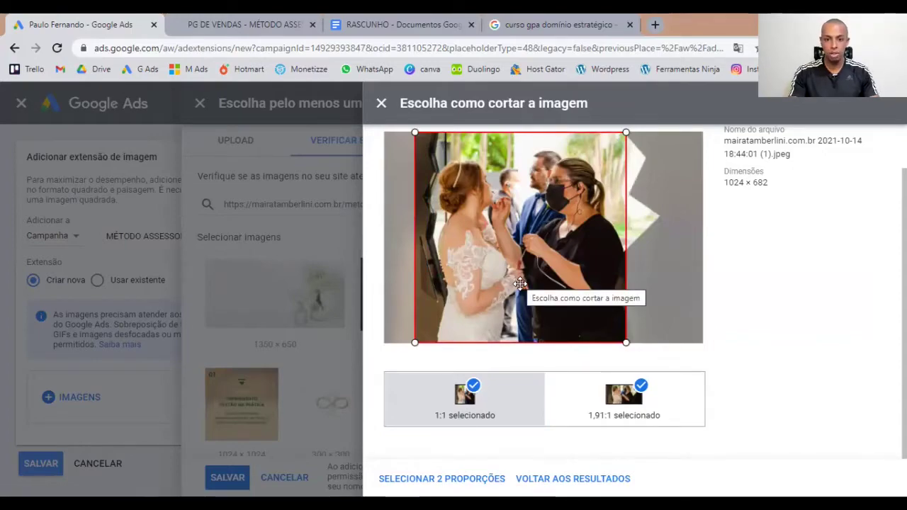
pyautogui.click(600, 408)
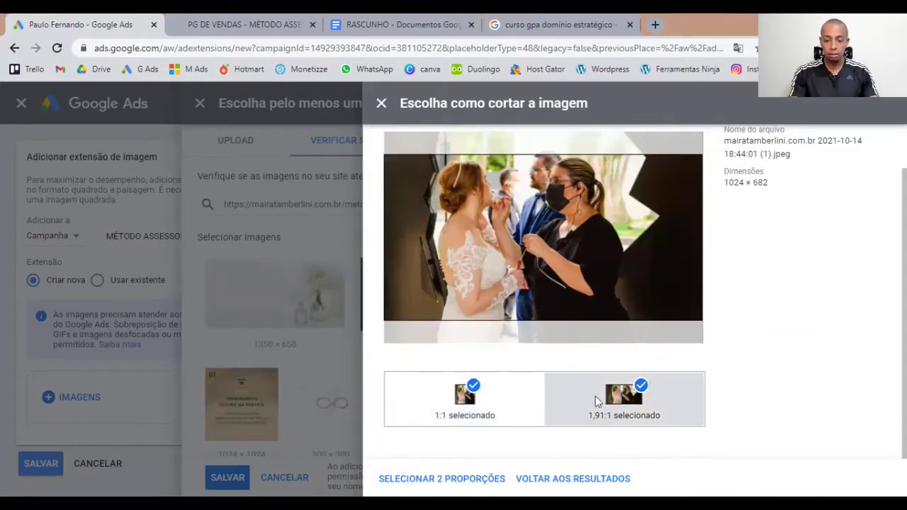
pyautogui.moveTo(564, 241); pyautogui.dragTo(558, 223)
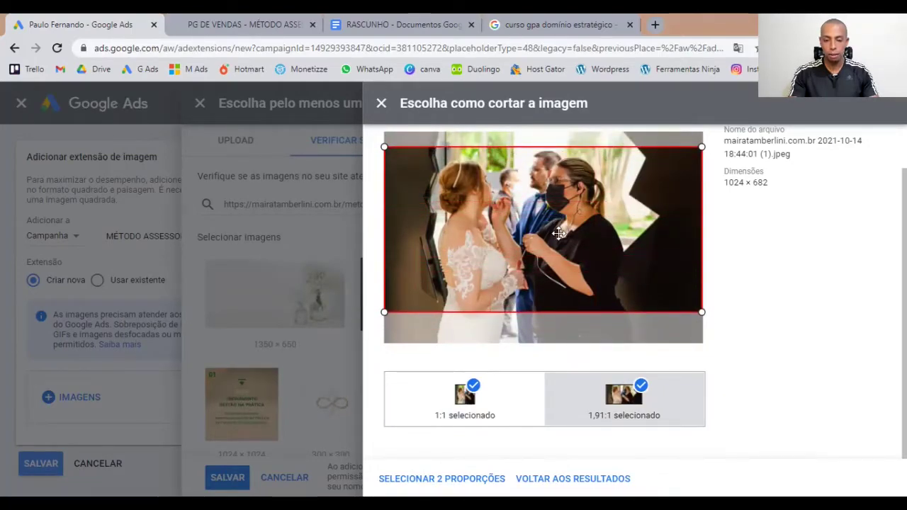
# Deselect the 1,91:1 proportion and reposition the 1:1 crop so the bride and the woman in black are centred.
pyautogui.click(640, 388)
pyautogui.click(457, 401)
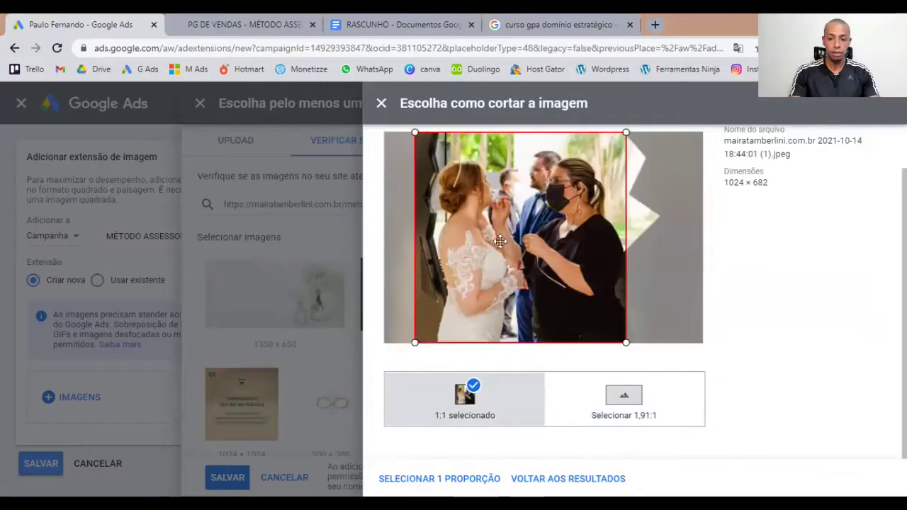
pyautogui.moveTo(522, 239)
pyautogui.mouseDown()
pyautogui.moveTo(546, 239)
pyautogui.moveTo(534, 241)
pyautogui.mouseUp()
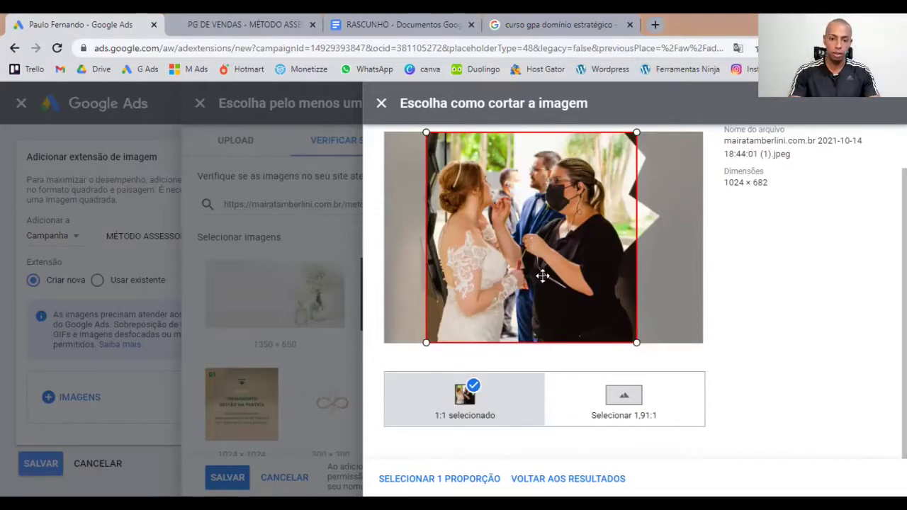
# Include the 1,91:1 proportion again and confirm both crops of the wedding photo.
pyautogui.click(620, 401)
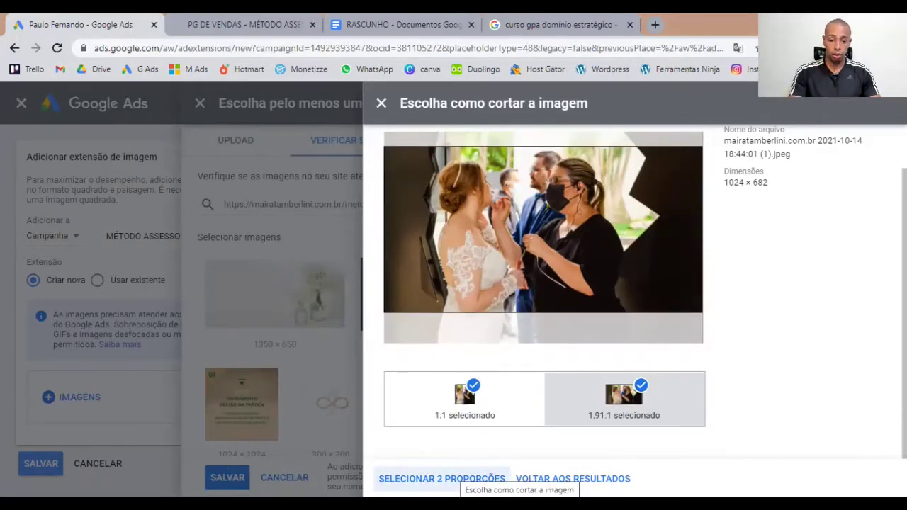
pyautogui.click(460, 478)
pyautogui.scroll(-1, 697, 403)
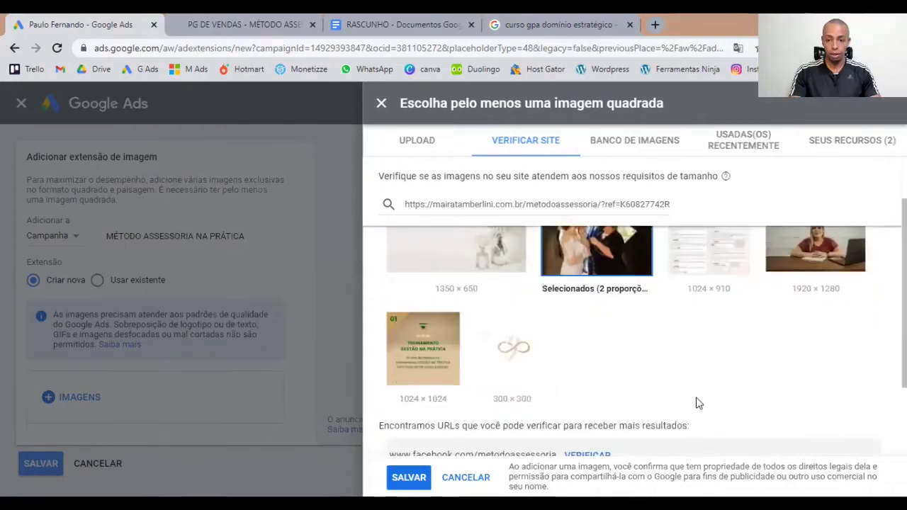
pyautogui.scroll(1, 696, 403)
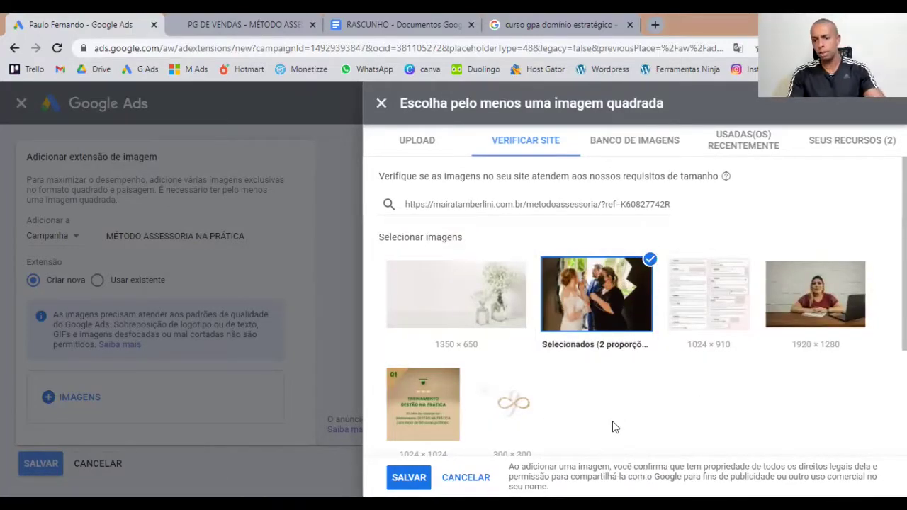
# Save the selected wedding photo and the campaign's image extension.
pyautogui.moveTo(610, 348)
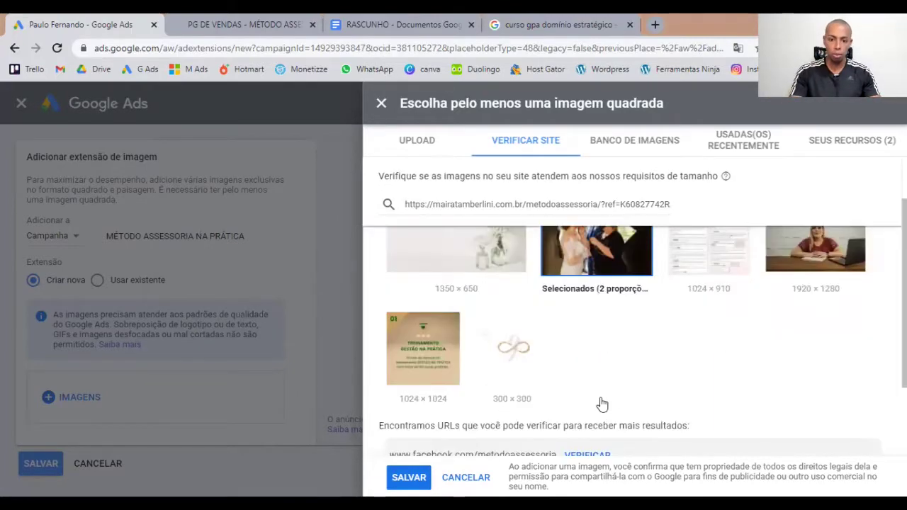
pyautogui.scroll(-3, 599, 384)
pyautogui.click(409, 476)
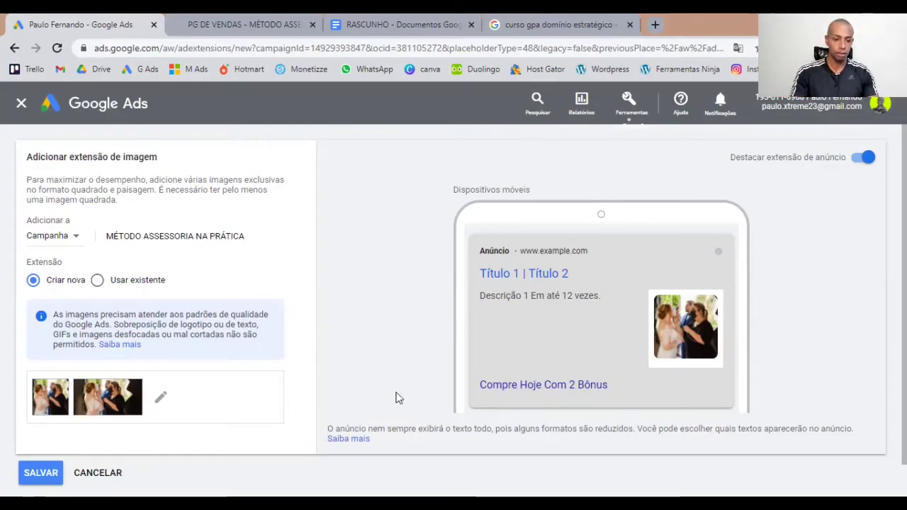
pyautogui.click(41, 472)
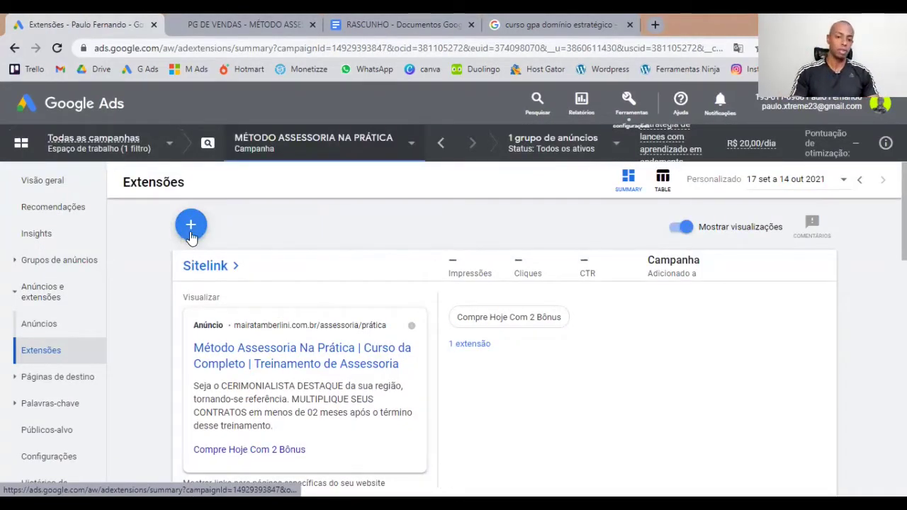
# Start a new promotion extension for the campaign and set its language to Português (Brasil).
pyautogui.click(191, 227)
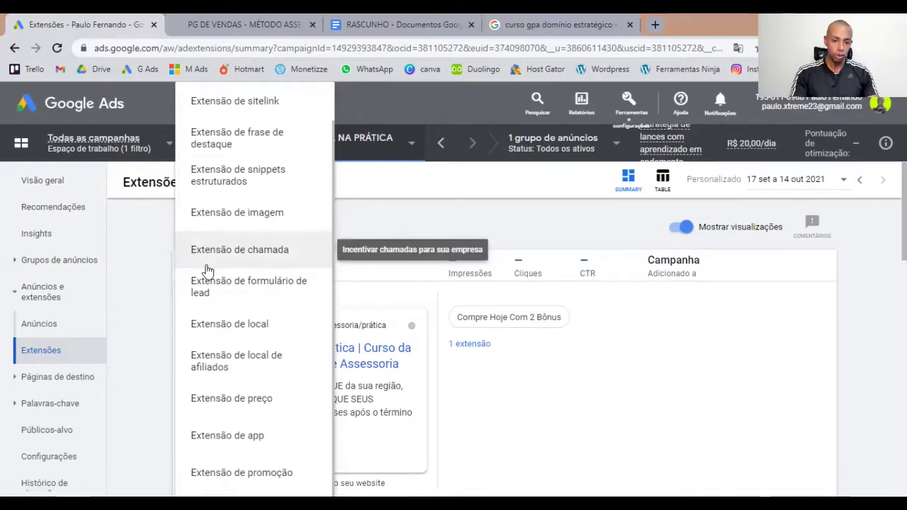
pyautogui.click(268, 475)
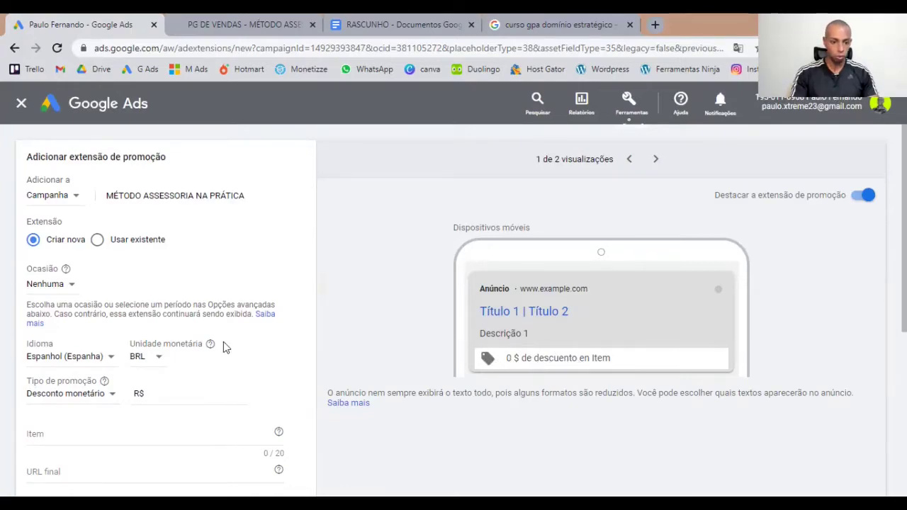
pyautogui.scroll(-1, 210, 385)
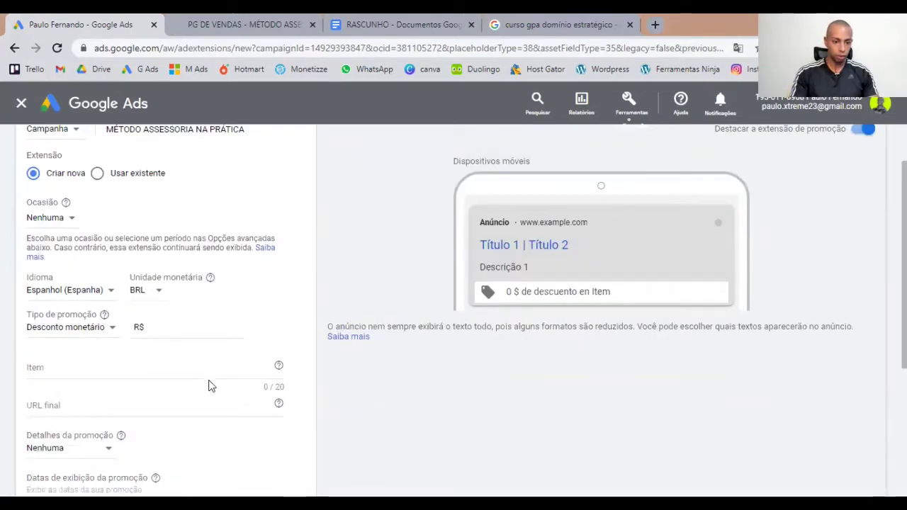
pyautogui.click(111, 292)
pyautogui.click(32, 177)
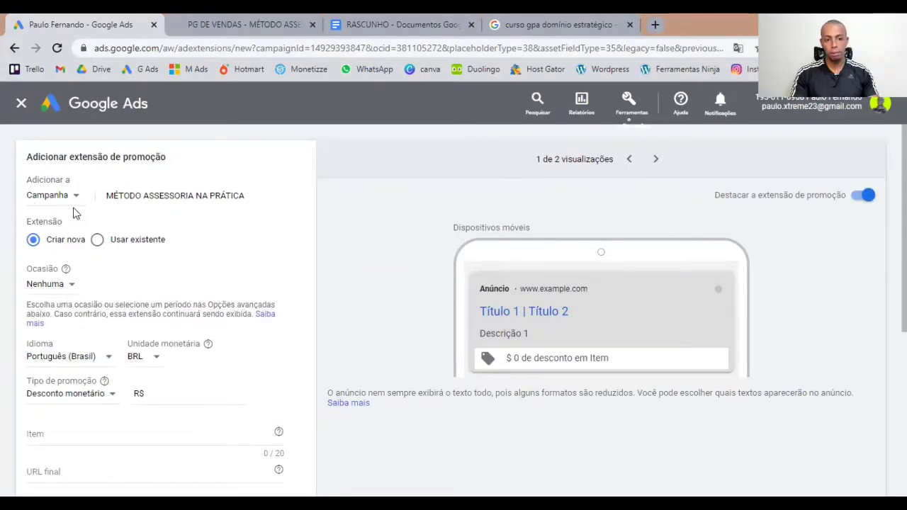
# Keep the promotion type Desconto monetário and set the discount to R$ 200.
pyautogui.scroll(-3, 109, 252)
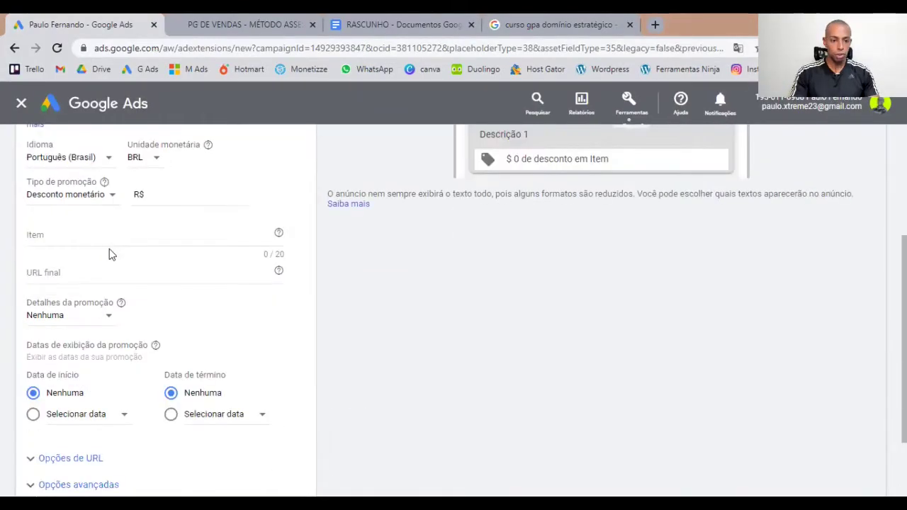
pyautogui.scroll(1, 109, 256)
pyautogui.click(108, 262)
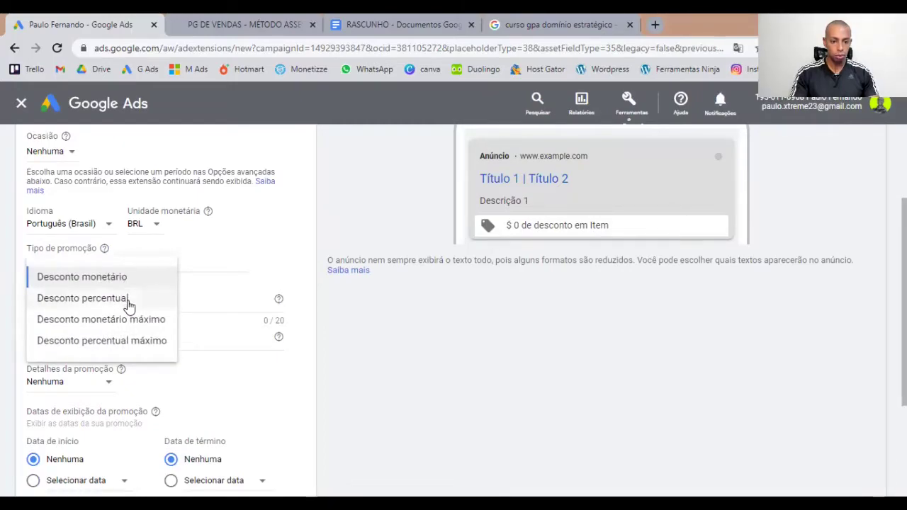
pyautogui.click(185, 261)
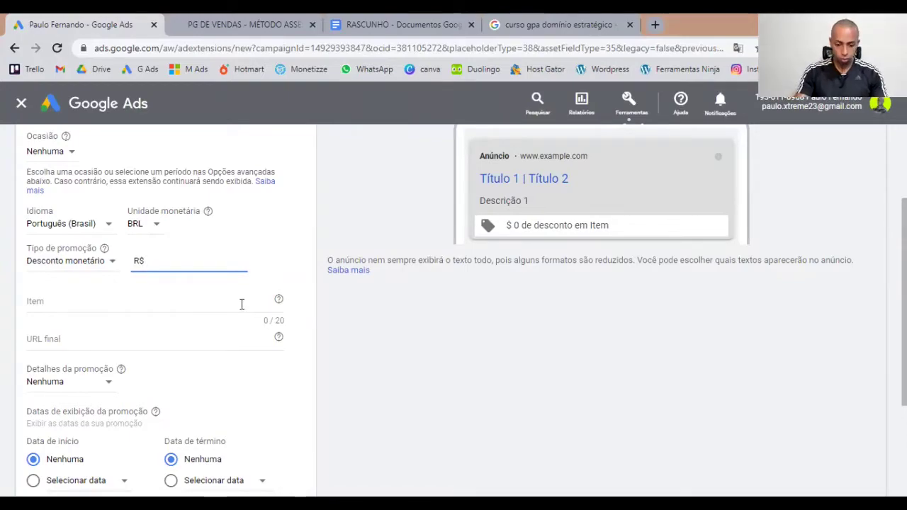
pyautogui.write('200')
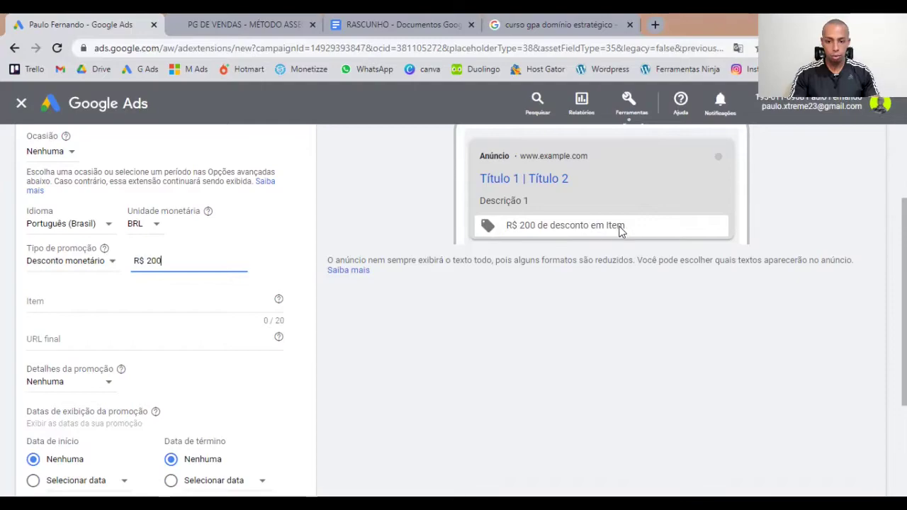
# Look through the promotion's occasion options and choose Nenhuma.
pyautogui.scroll(1, 522, 299)
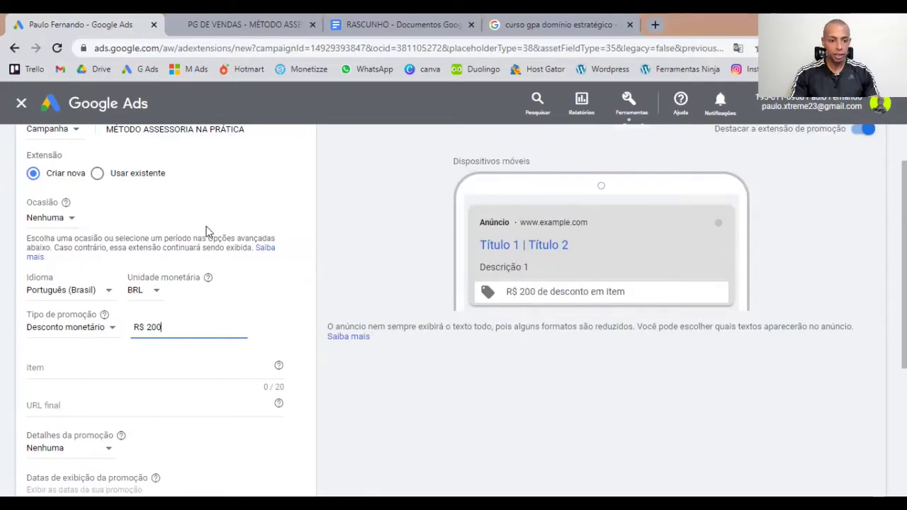
pyautogui.click(61, 221)
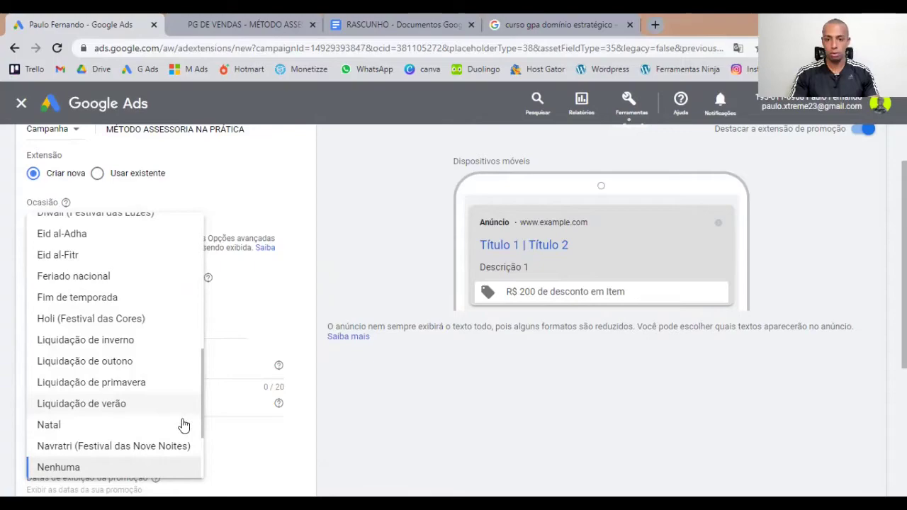
pyautogui.click(74, 467)
# Enter "promoção" as the promotion's item.
pyautogui.scroll(-1, 85, 304)
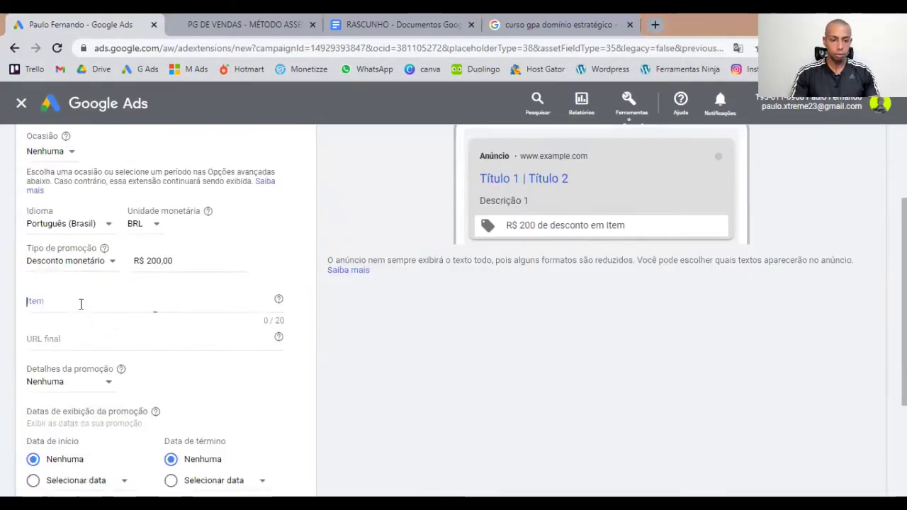
pyautogui.click(81, 301)
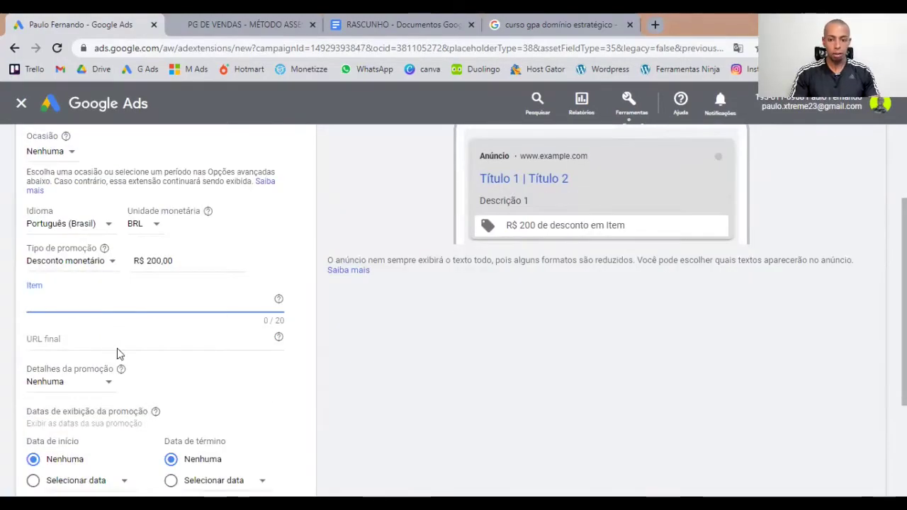
pyautogui.click(213, 24)
pyautogui.scroll(5, 283, 198)
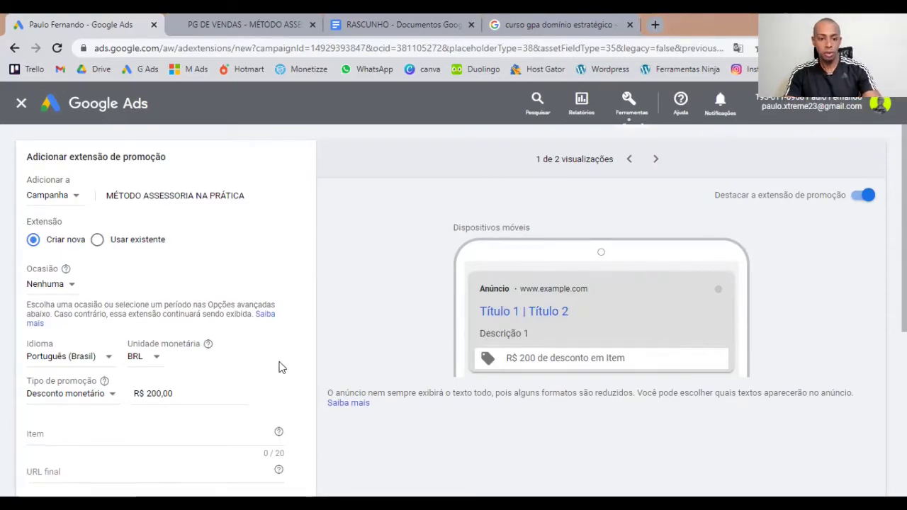
pyautogui.scroll(-1, 276, 372)
pyautogui.click(177, 368)
pyautogui.write('promoção')
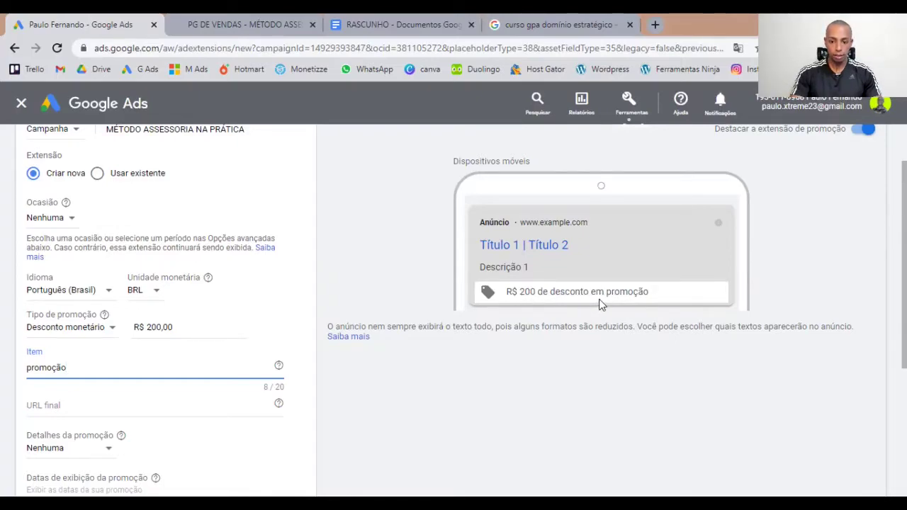
pyautogui.press('Tab')
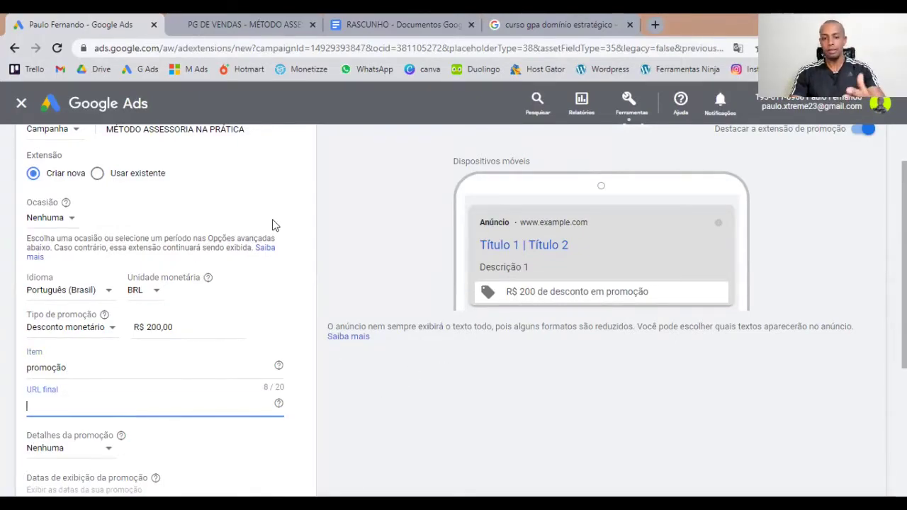
# Check the full and offer prices on the sales page and set the promotion's monetary discount to R$ 503.
pyautogui.click(251, 23)
pyautogui.scroll(-10, 513, 398)
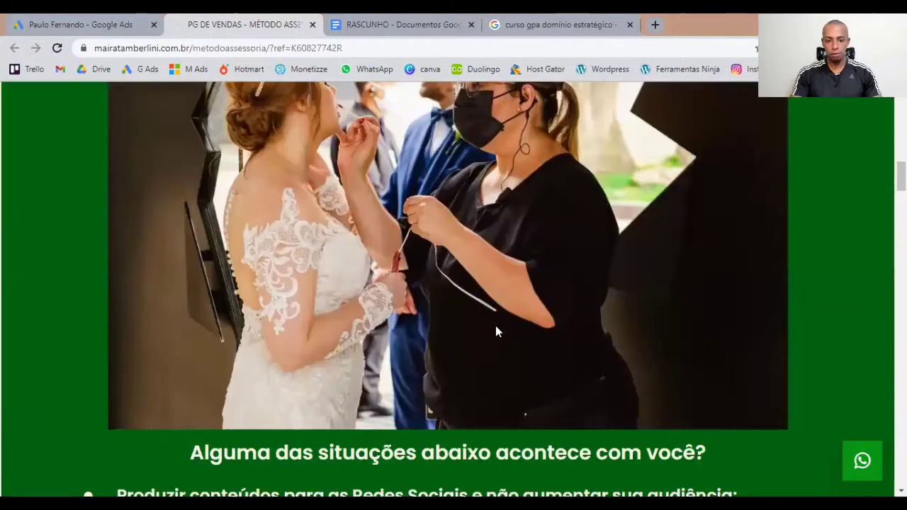
pyautogui.scroll(5, 488, 314)
pyautogui.scroll(3, 488, 313)
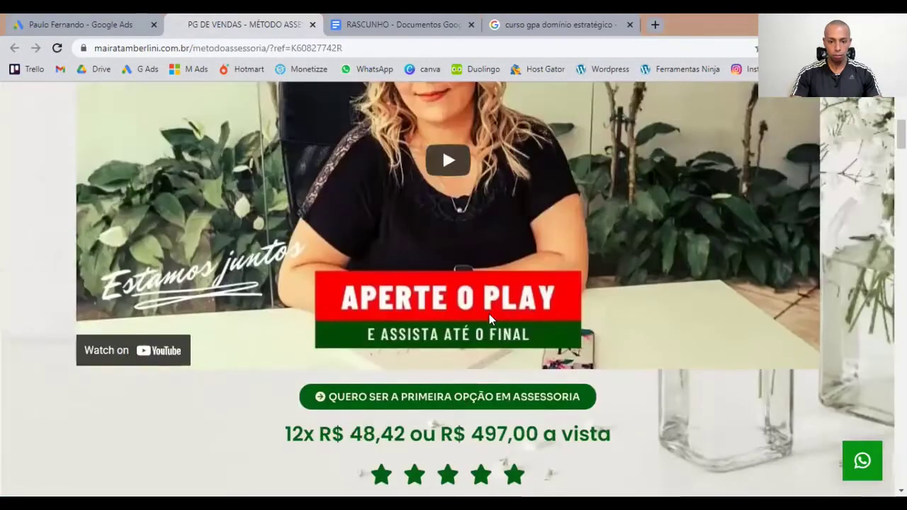
pyautogui.scroll(-8, 489, 314)
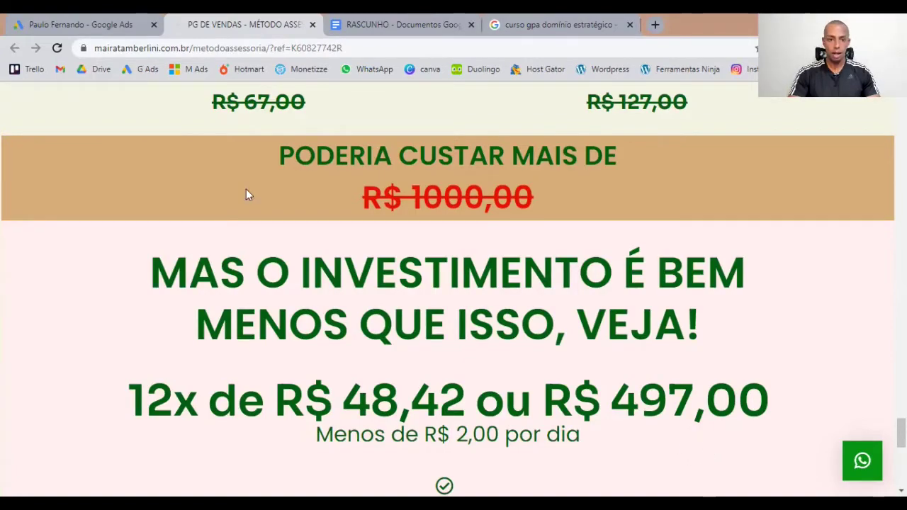
pyautogui.click(60, 19)
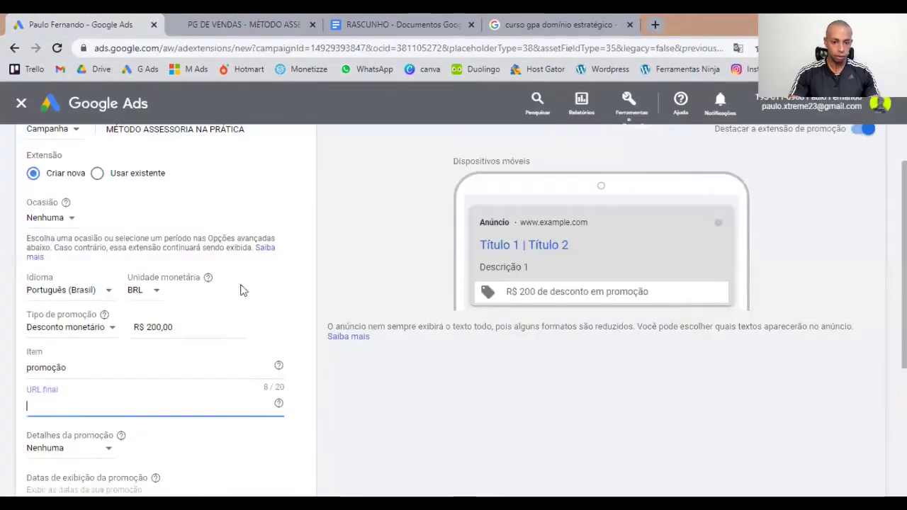
pyautogui.click(76, 366)
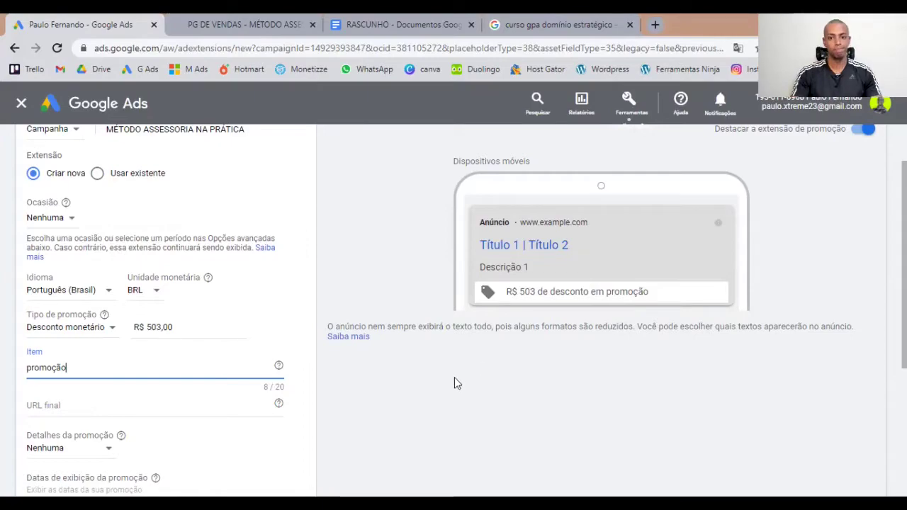
# Copy the sales page's URL and paste it as the promotion extension's final URL.
pyautogui.scroll(-2, 199, 390)
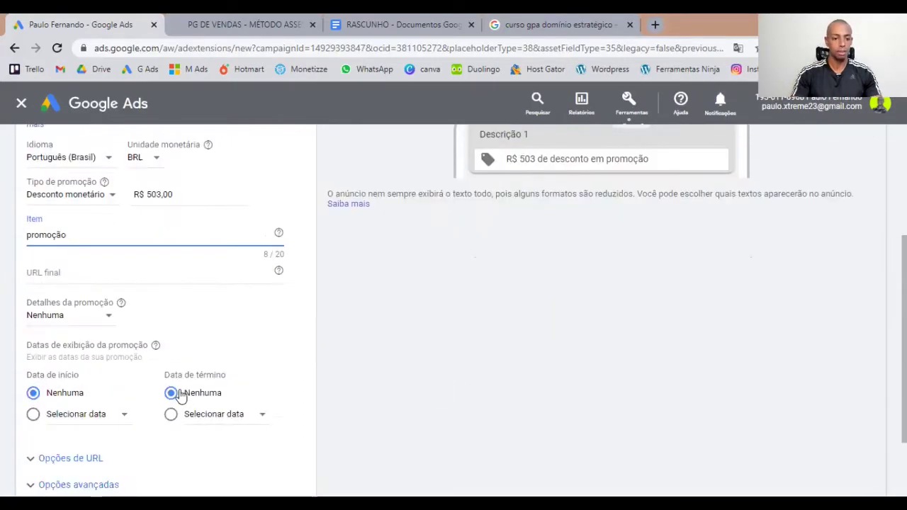
pyautogui.click(60, 272)
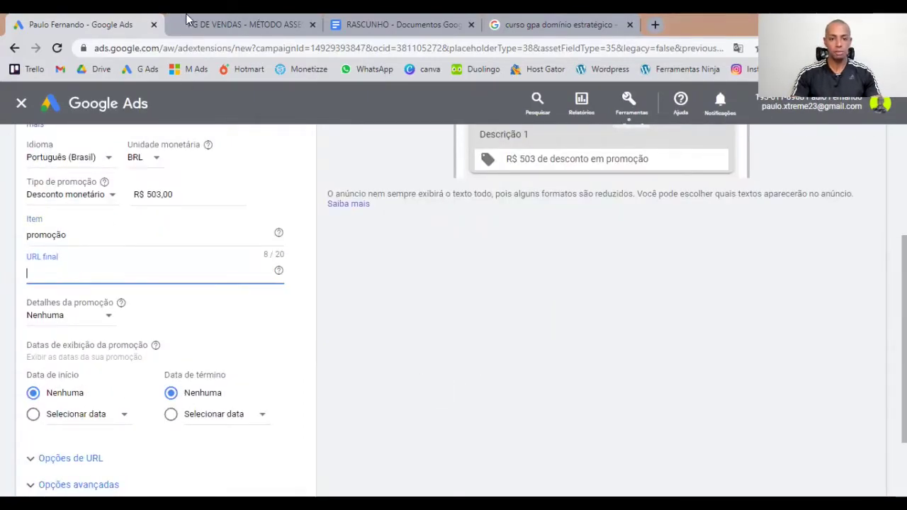
pyautogui.click(212, 24)
pyautogui.click(214, 50)
pyautogui.hotkey('ctrl', 'c')
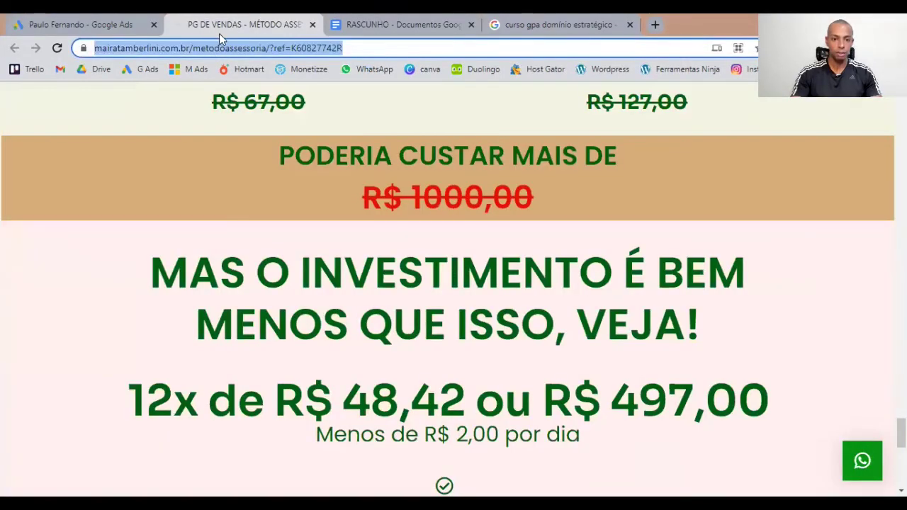
pyautogui.rightClick(225, 52)
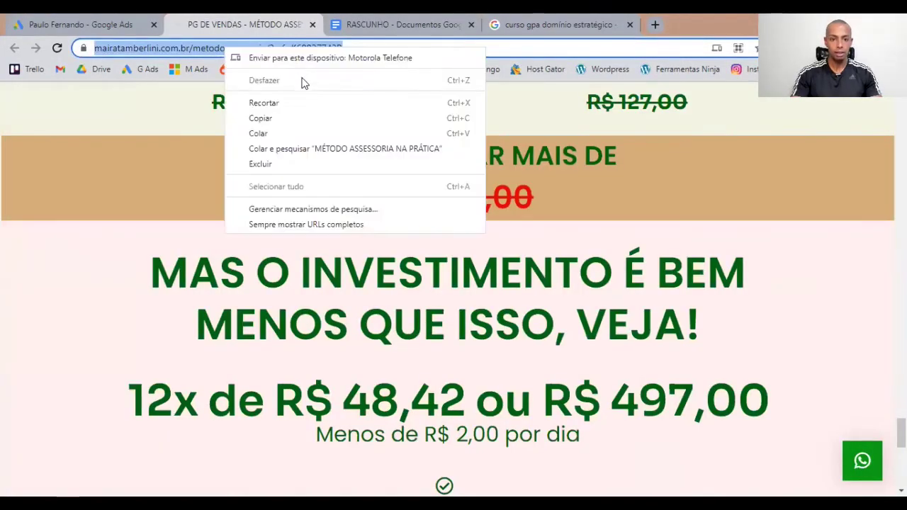
pyautogui.click(296, 121)
pyautogui.click(99, 24)
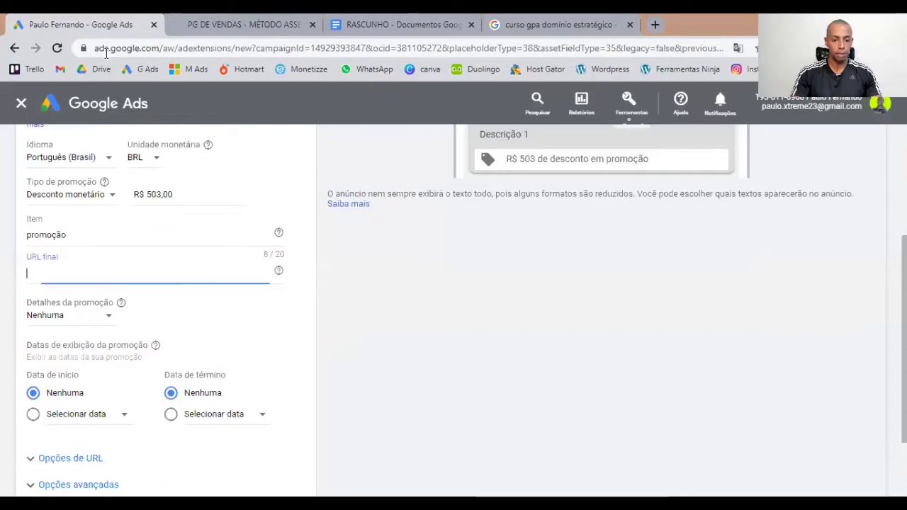
pyautogui.rightClick(95, 276)
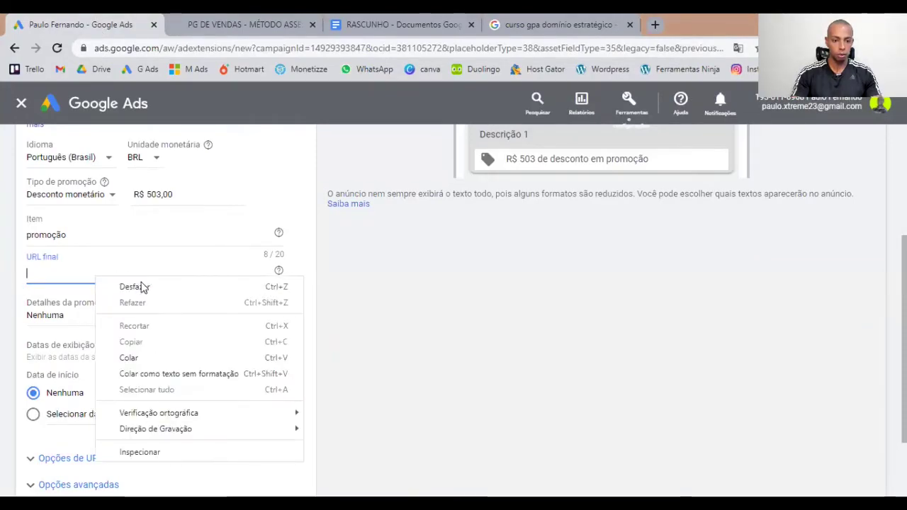
pyautogui.click(155, 358)
# Expand the promotion's URL options and paste the Hotlink URL copied from the RASCUNHO document as its tracking template (Modelo de acompanhamento).
pyautogui.scroll(-2, 99, 347)
pyautogui.click(94, 365)
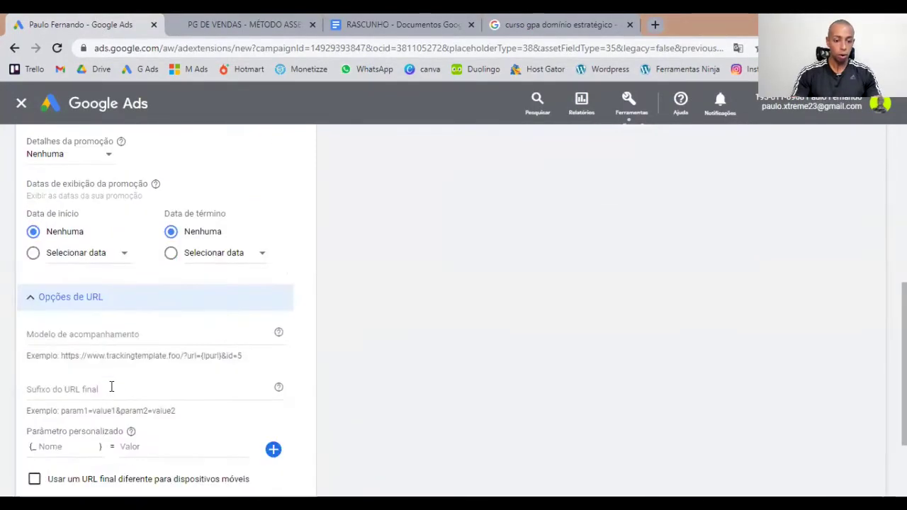
pyautogui.click(106, 333)
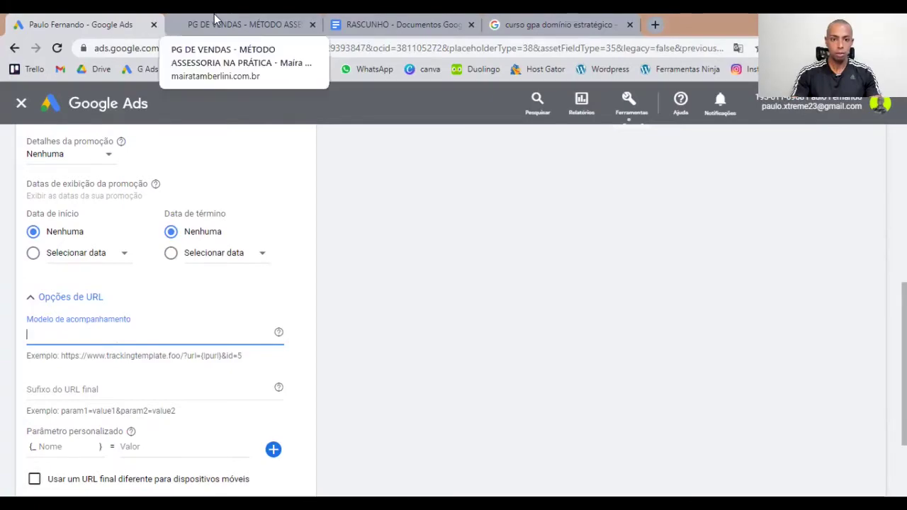
pyautogui.click(368, 24)
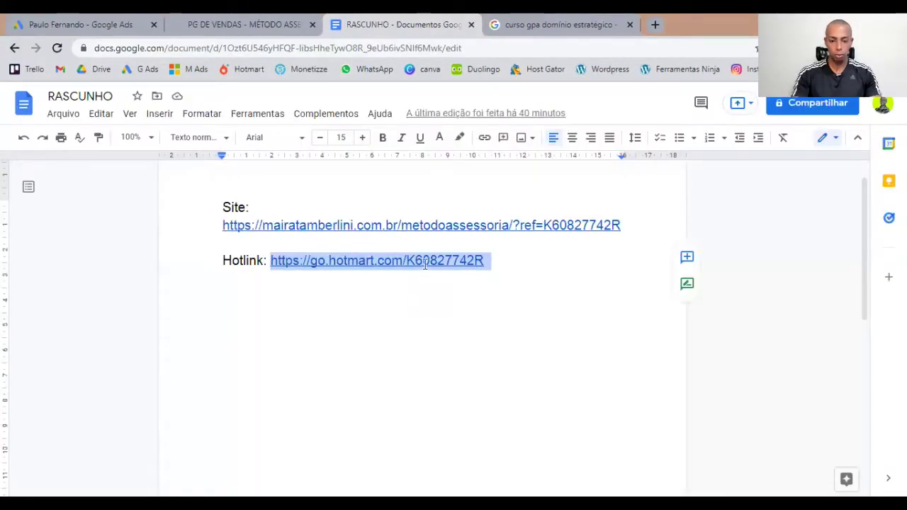
pyautogui.rightClick(425, 264)
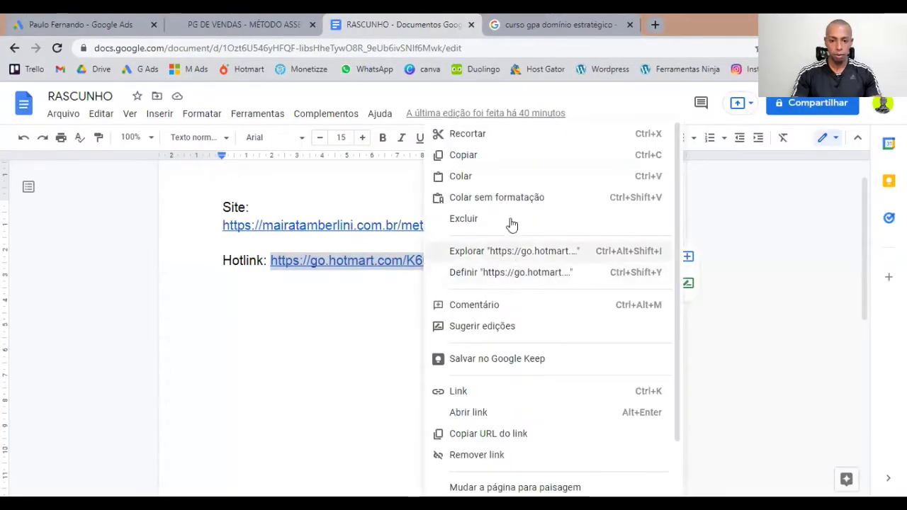
pyautogui.click(495, 155)
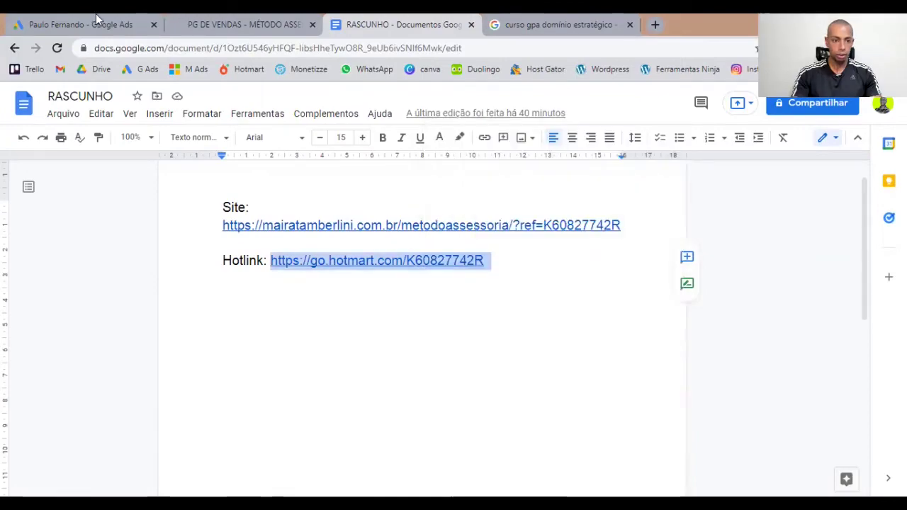
pyautogui.click(97, 21)
pyautogui.write('https://go.hotmart.com/K60827742R')
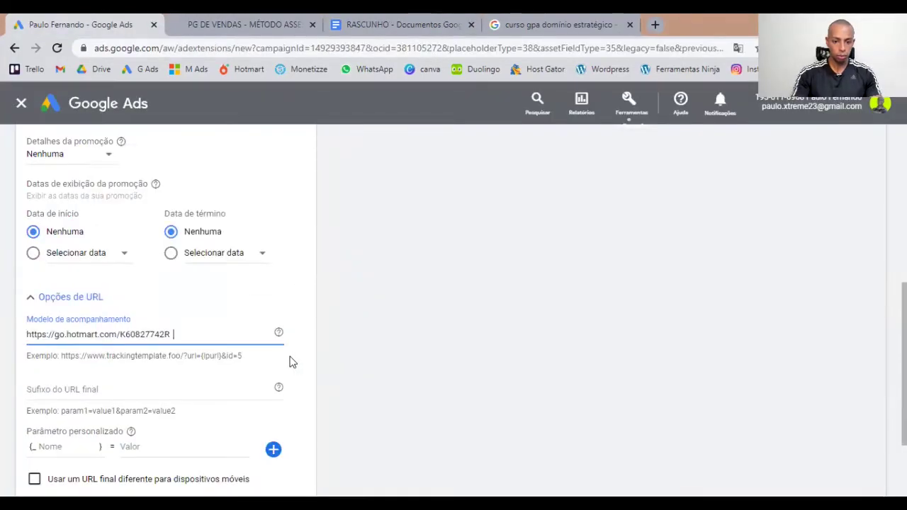
# Review the completed promotion settings from occasion to final URL and save the promotion extension.
pyautogui.scroll(5, 308, 358)
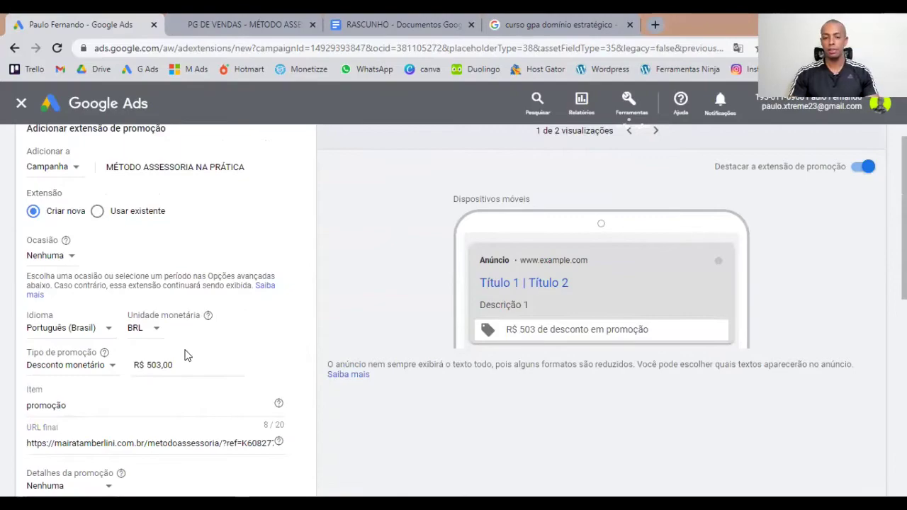
pyautogui.scroll(-1, 187, 344)
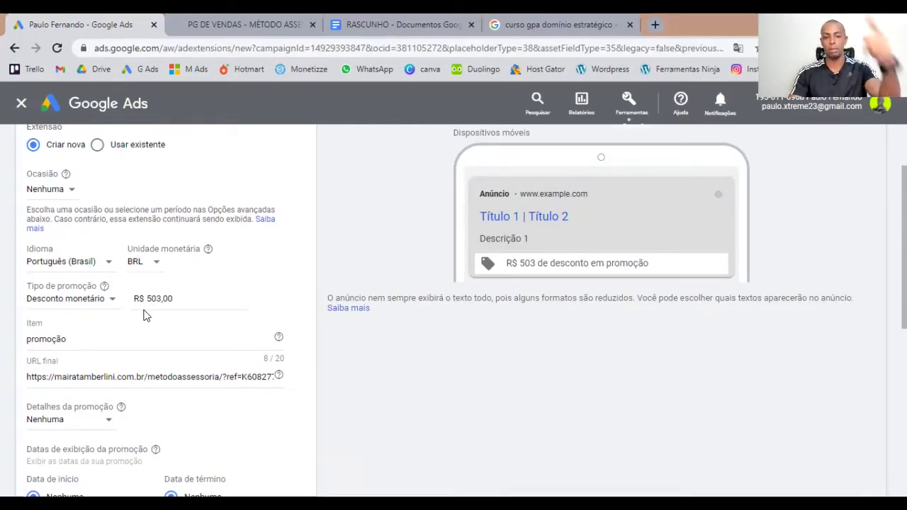
pyautogui.scroll(-1, 132, 338)
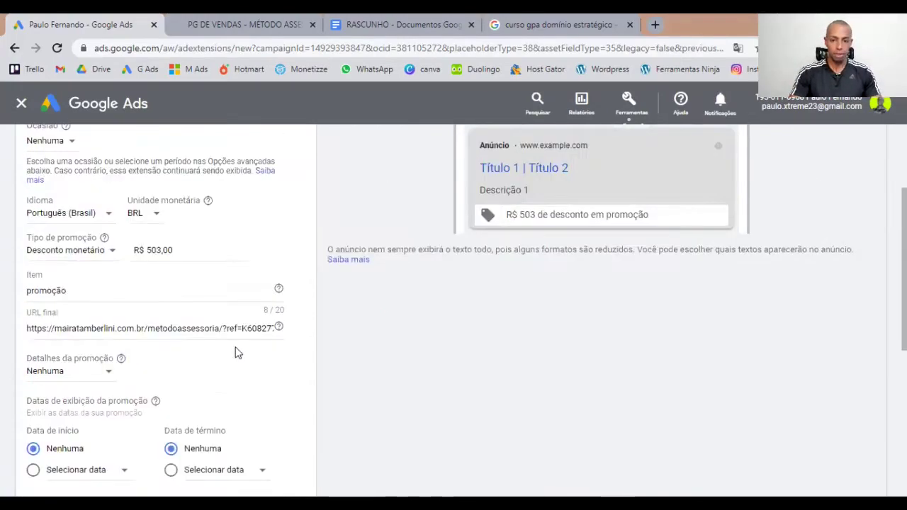
pyautogui.scroll(2, 237, 350)
pyautogui.scroll(-10, 162, 427)
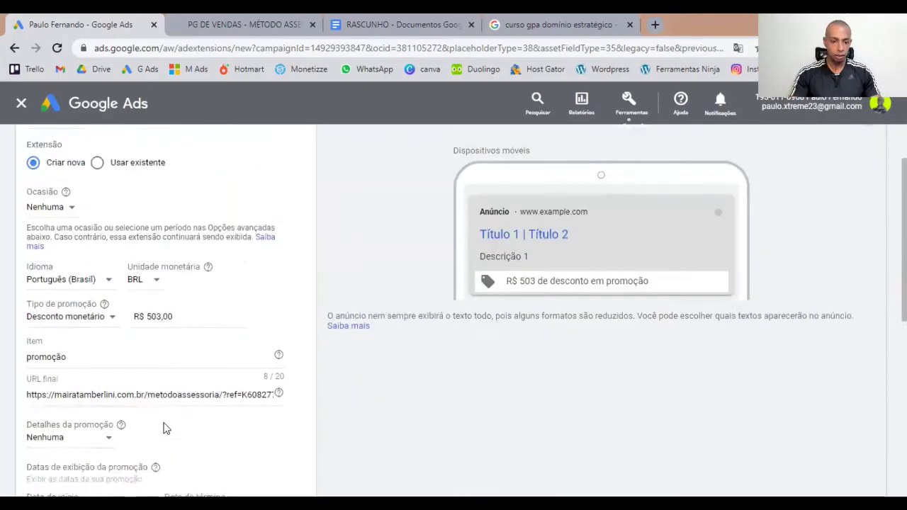
pyautogui.click(41, 435)
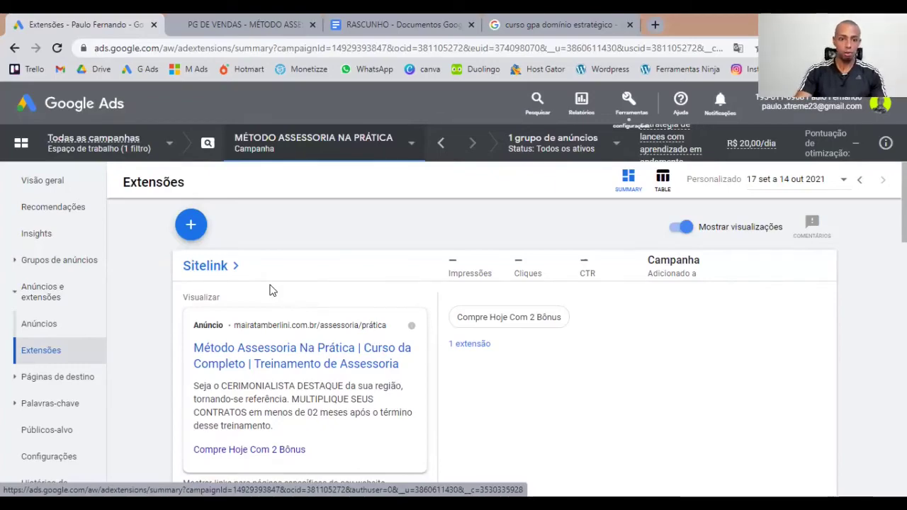
# Review the campaign's extension summary, checking the sitelink, callout, image and promotion sections.
pyautogui.scroll(-3, 269, 290)
pyautogui.scroll(3, 243, 270)
pyautogui.scroll(-3, 241, 282)
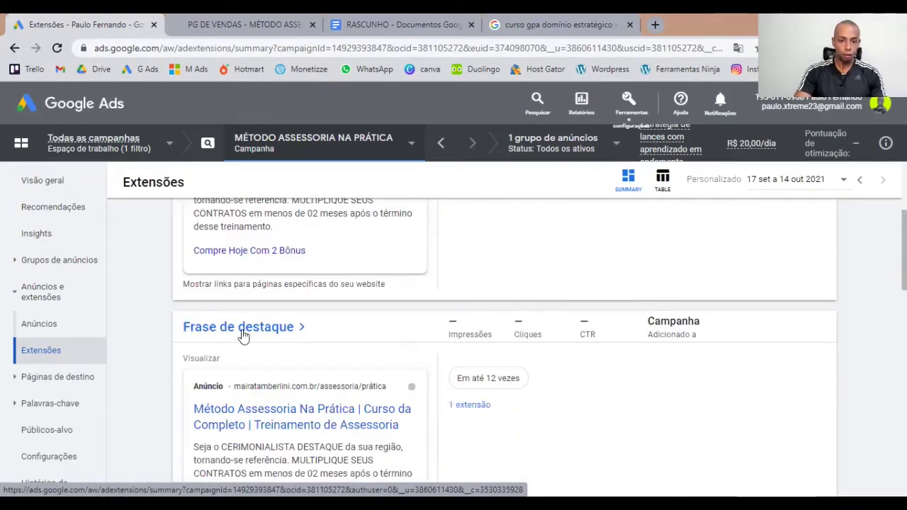
pyautogui.scroll(-6, 238, 321)
pyautogui.scroll(1, 264, 354)
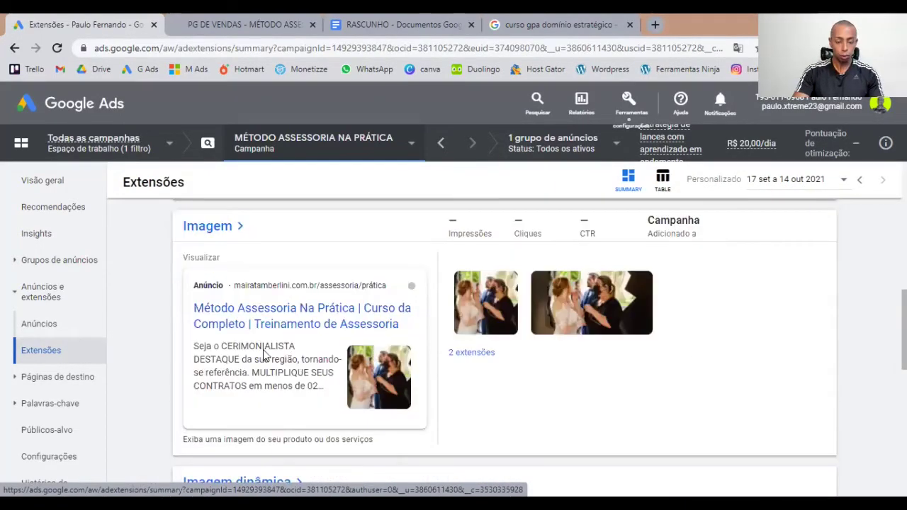
pyautogui.scroll(-6, 327, 363)
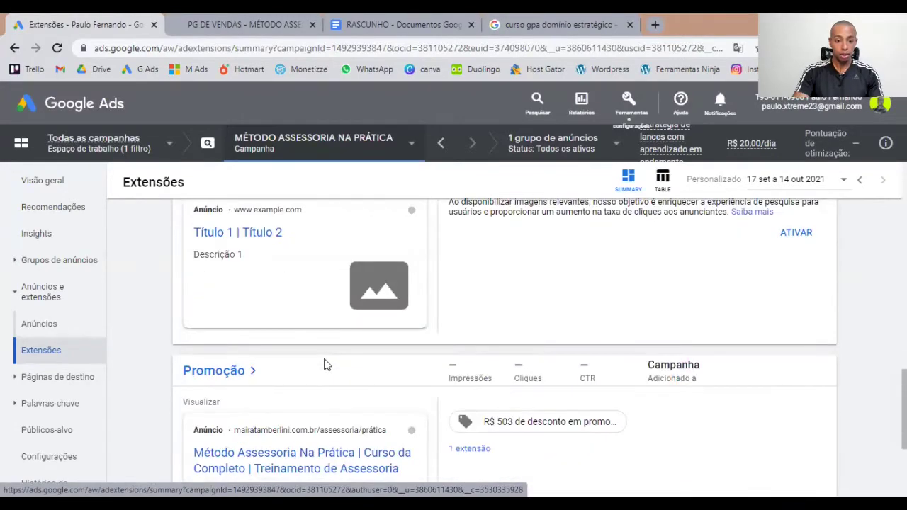